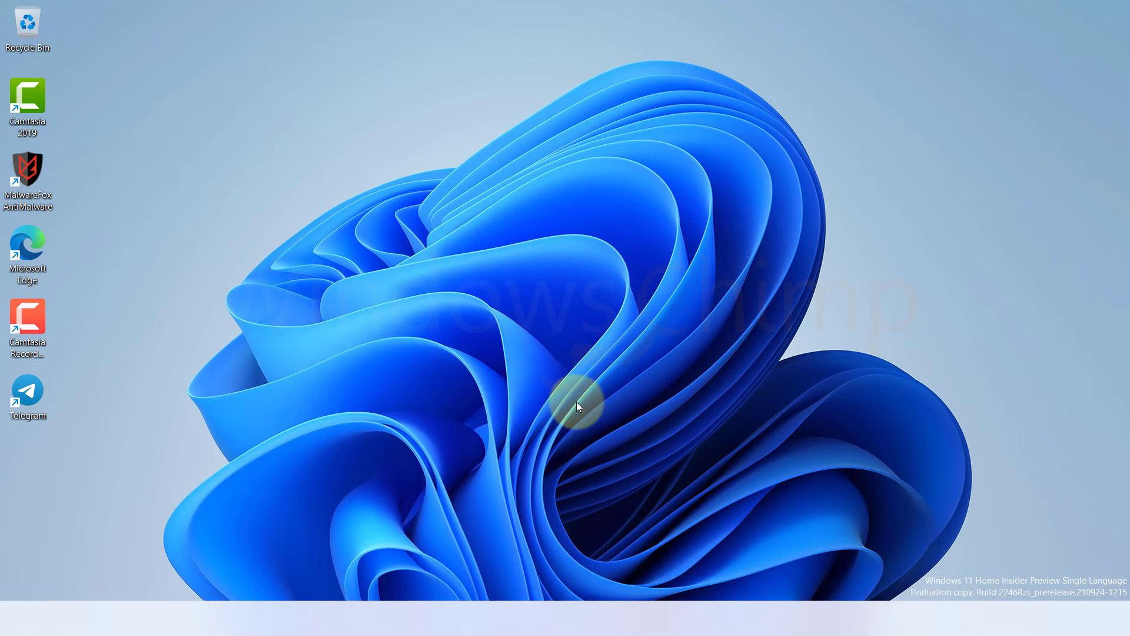
- Restart the computer using Restart in the Alt+F4 Shut Down Windows dialog
key("alt")
key("alt+F4")
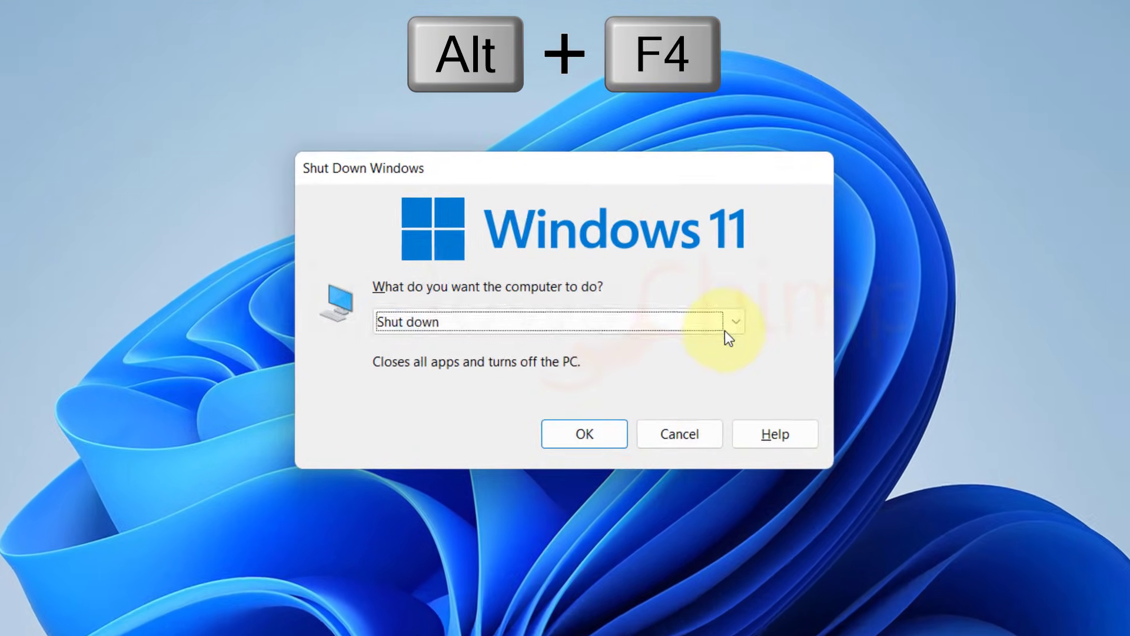
left_click(735, 325)
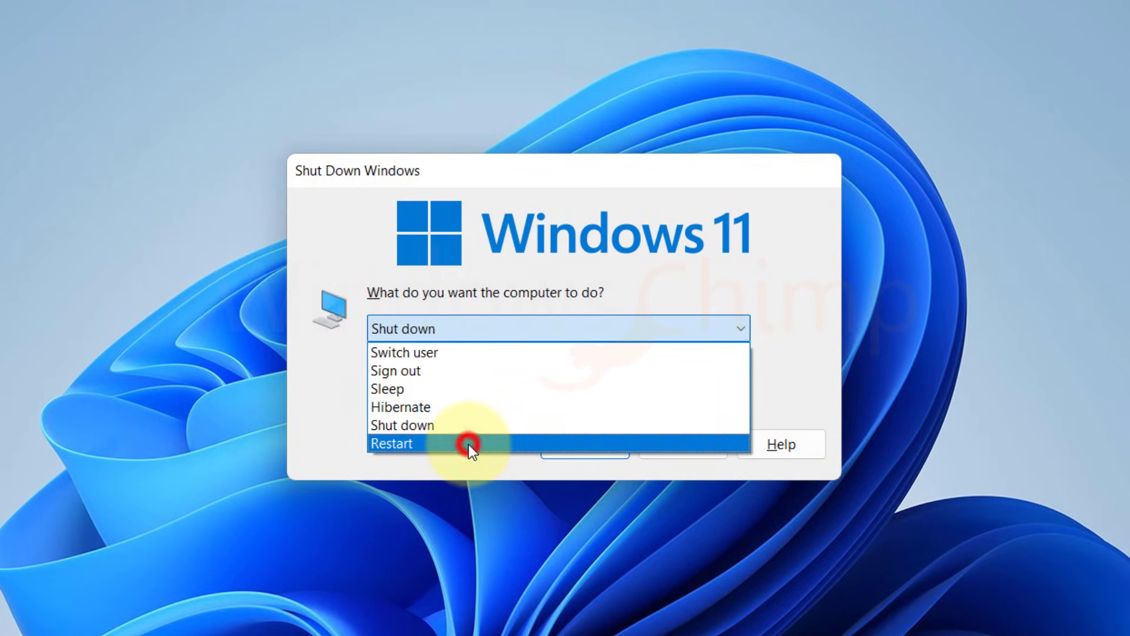
left_click(468, 443)
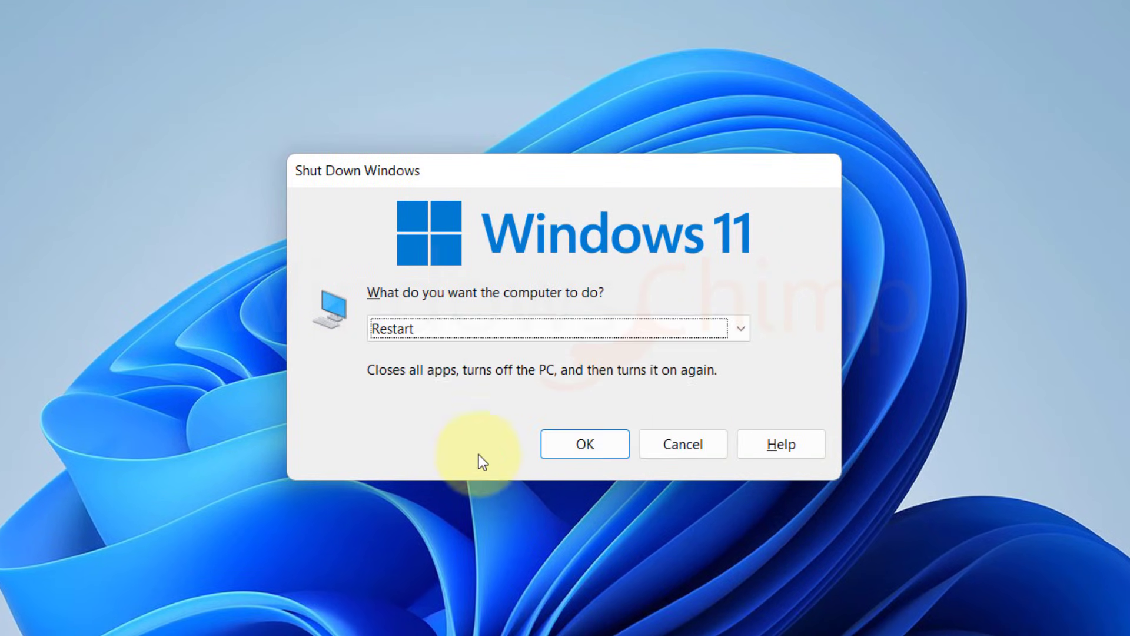
left_click(591, 471)
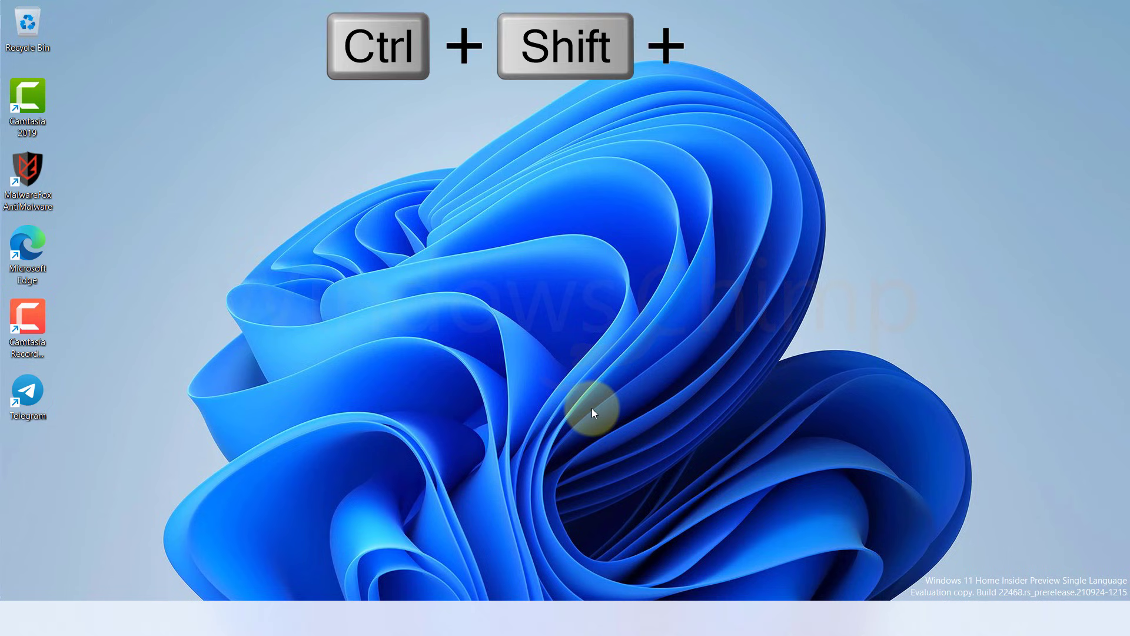
- Restart the Windows Explorer process from Task Manager's Processes list
key("ctrl+shift+Escape")
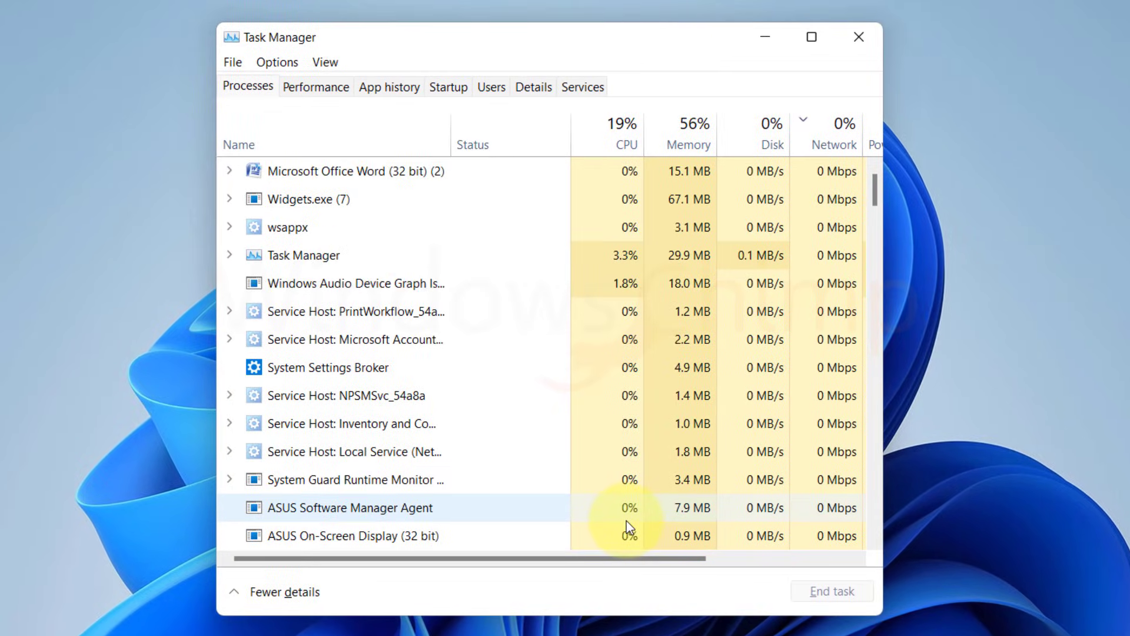
left_click(256, 94)
left_click(282, 176)
left_click(348, 234)
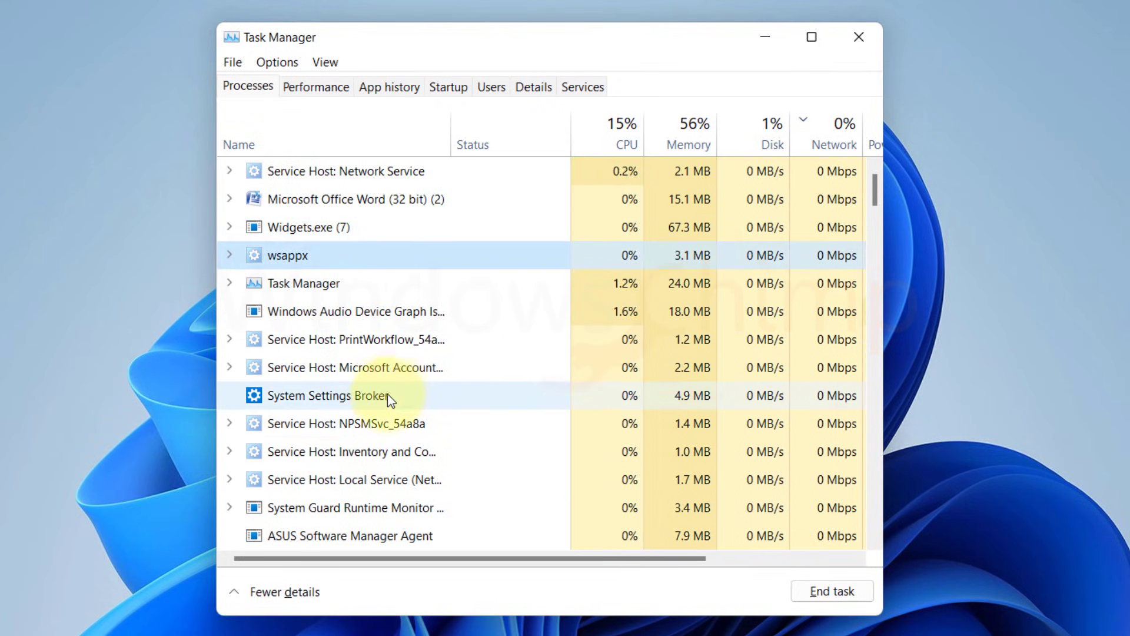
key("Down")
key("Down")
scroll(479, 423, "down", 2)
scroll(396, 530, "down", 3)
left_click(353, 535)
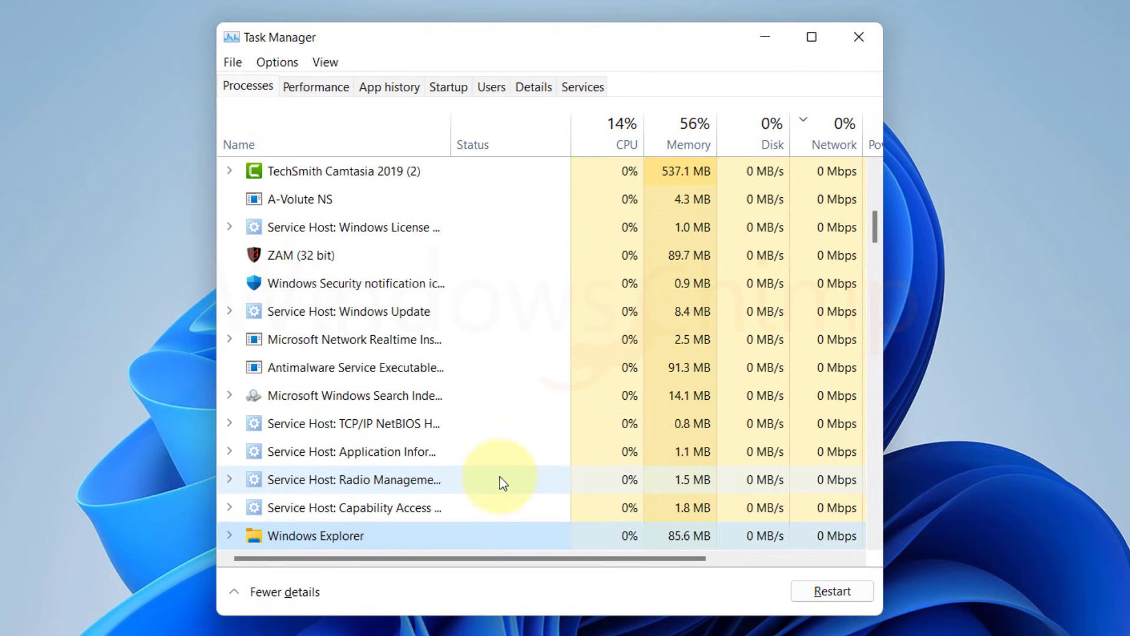
scroll(453, 506, "down", 1)
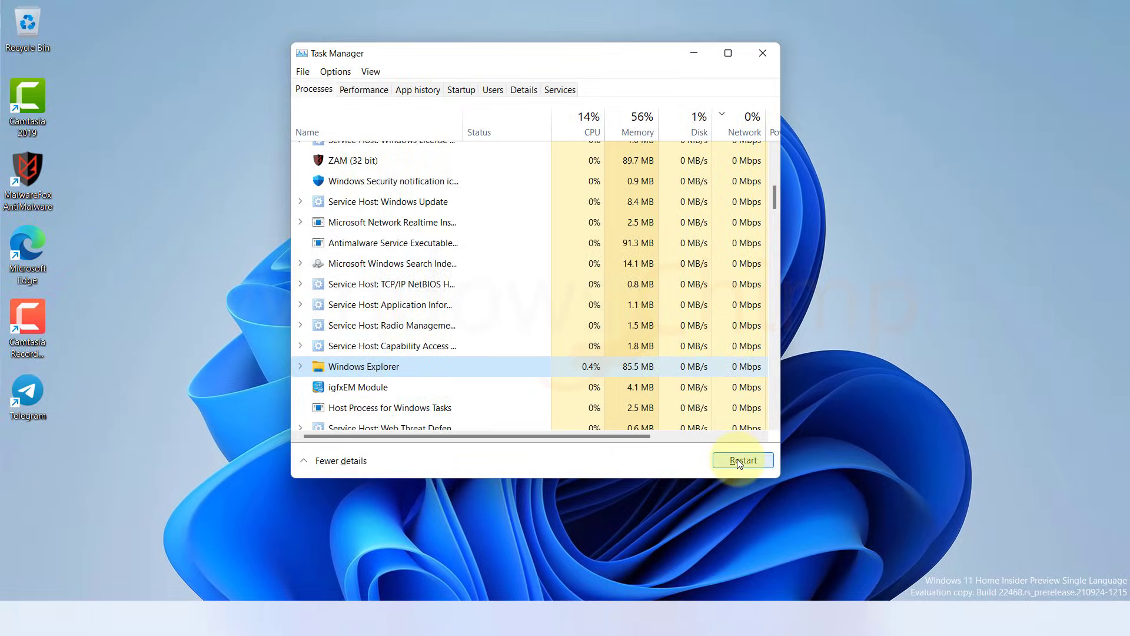
left_click(823, 593)
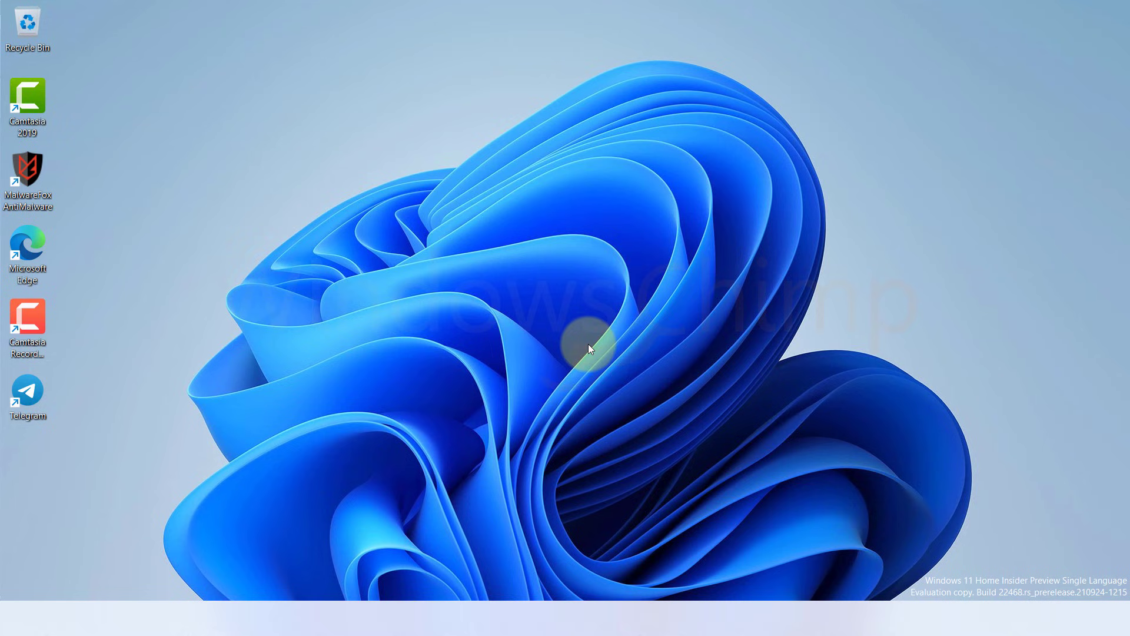
- In Task Manager's Details list, end RuntimeBroker.exe with PID 7552
key("ctrl+shift+Escape")
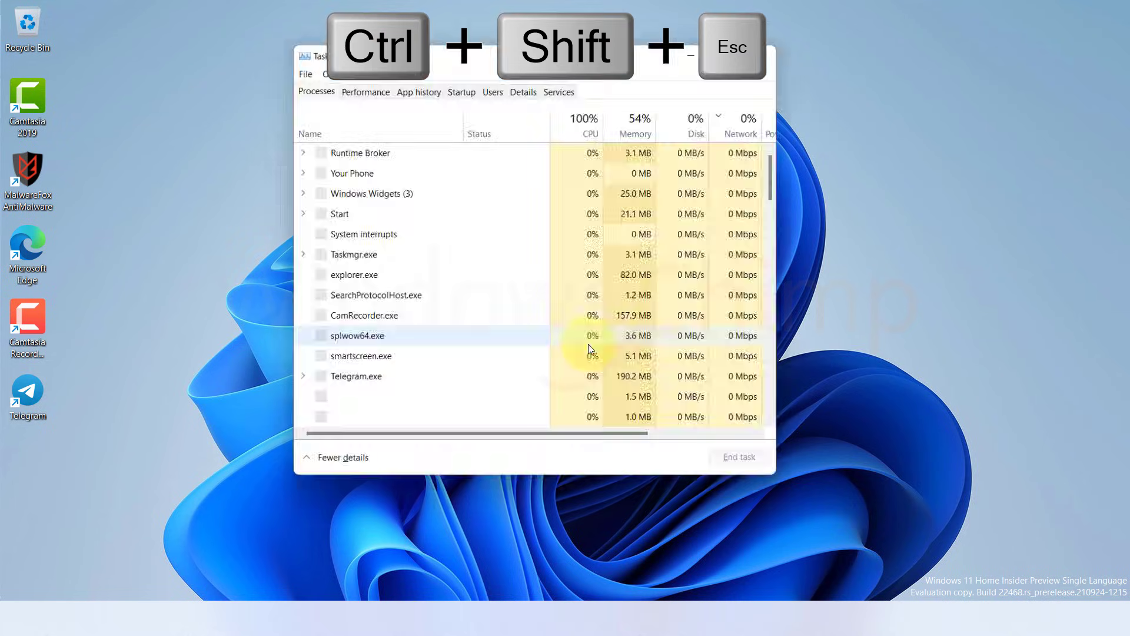
scroll(390, 271, "down", 5)
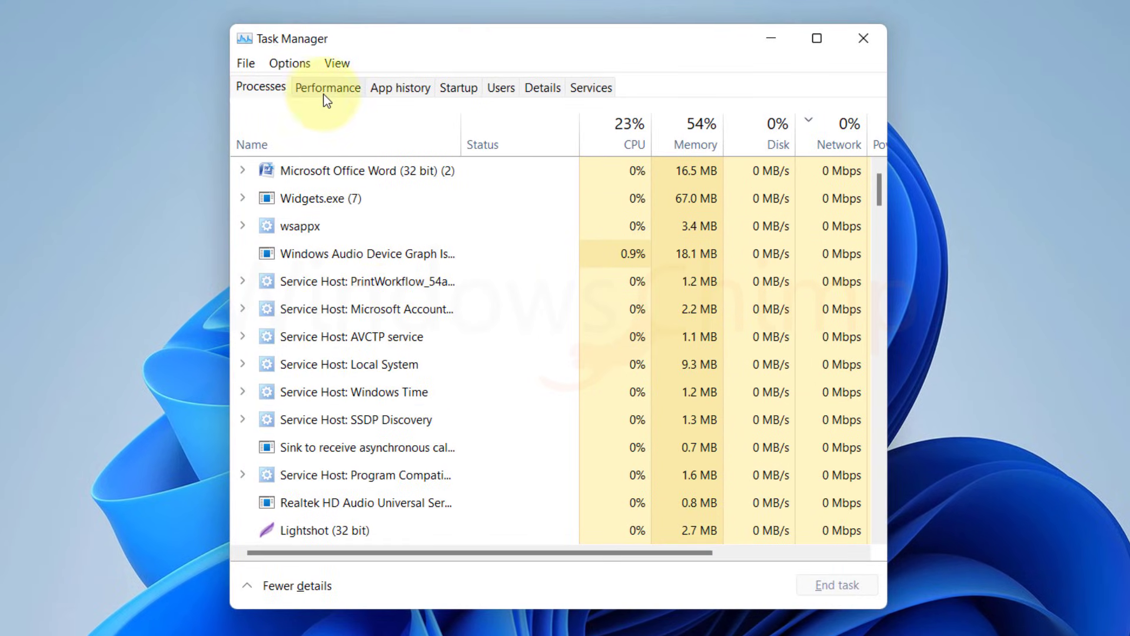
left_click(552, 86)
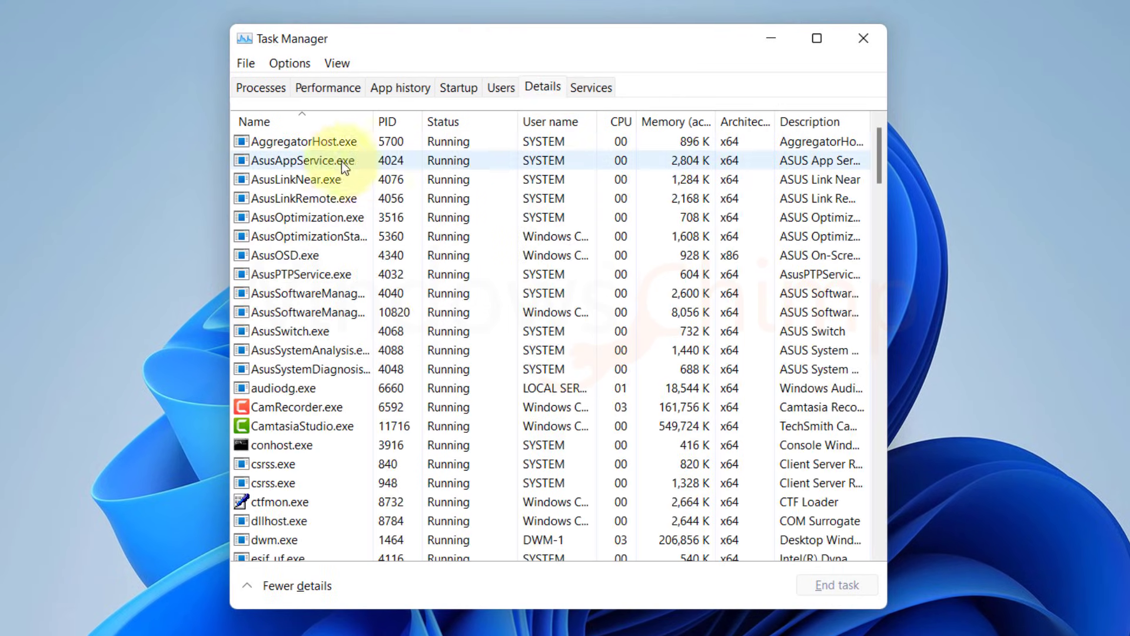
left_click(290, 152)
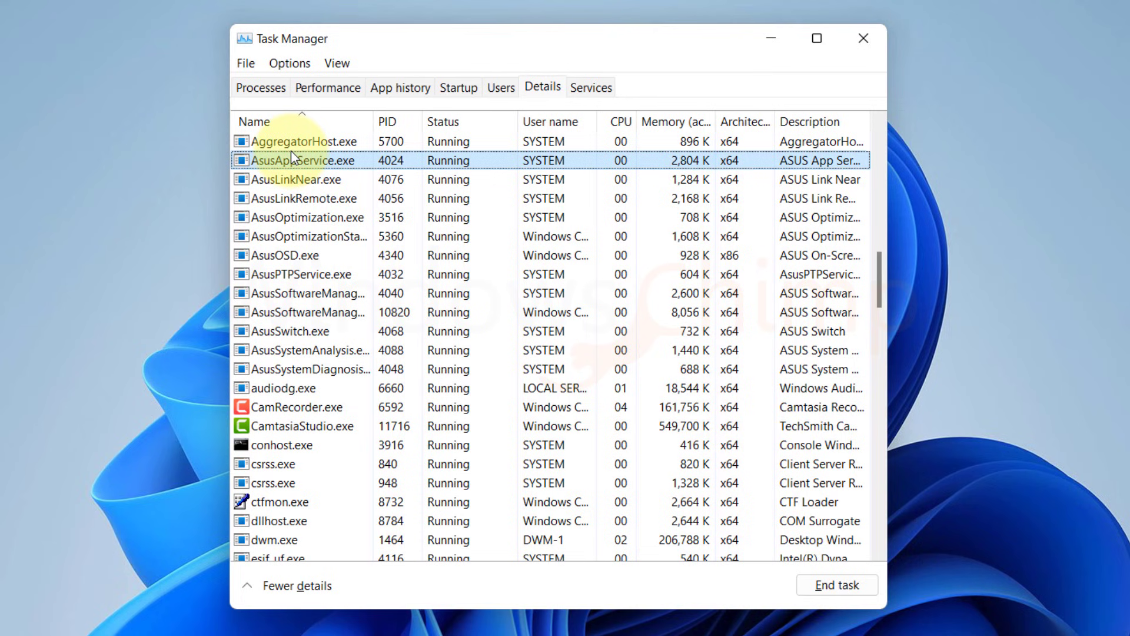
scroll(291, 150, "down", 15)
left_click(291, 152)
key("Down")
key("Down")
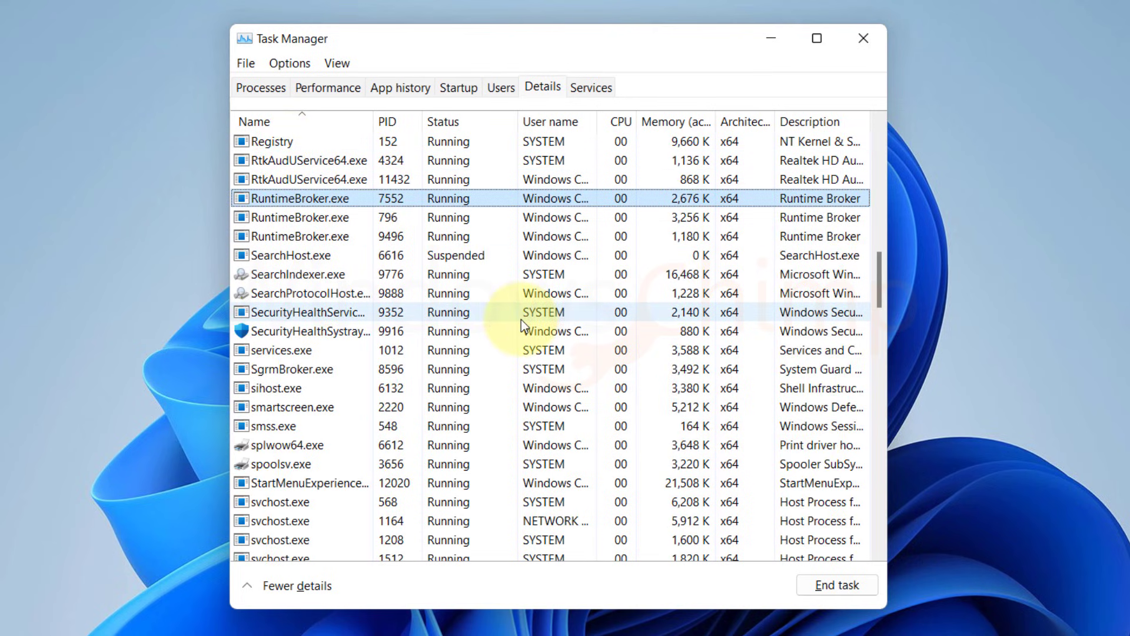
left_click(312, 203)
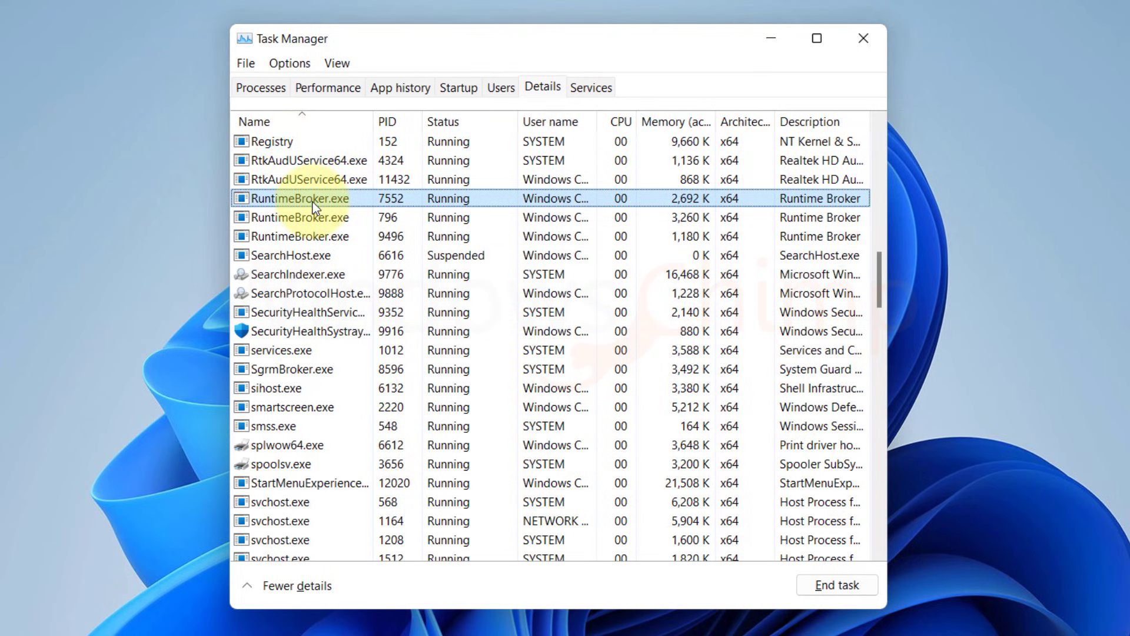
left_click(830, 586)
left_click(631, 415)
- End the remaining RuntimeBroker.exe processes, PIDs 9496 and 796
left_click(325, 220)
left_click(830, 586)
left_click(631, 414)
left_click(283, 199)
left_click(830, 585)
left_click(631, 414)
- End the SearchHost.exe and SearchIndexer.exe processes
left_click(271, 199)
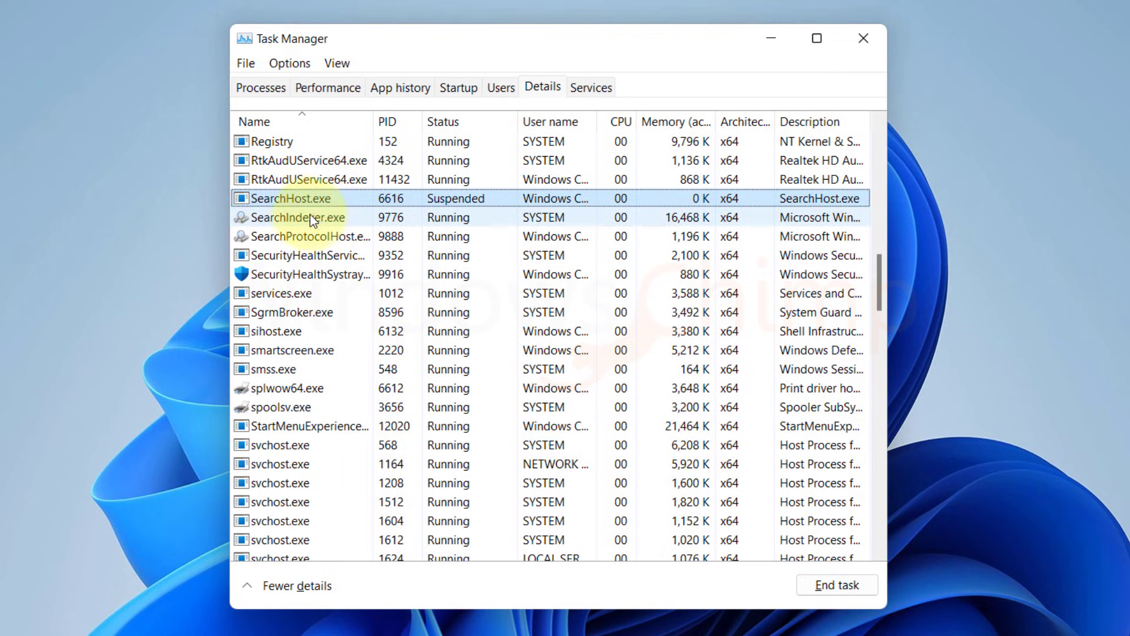
left_click(825, 584)
left_click(632, 413)
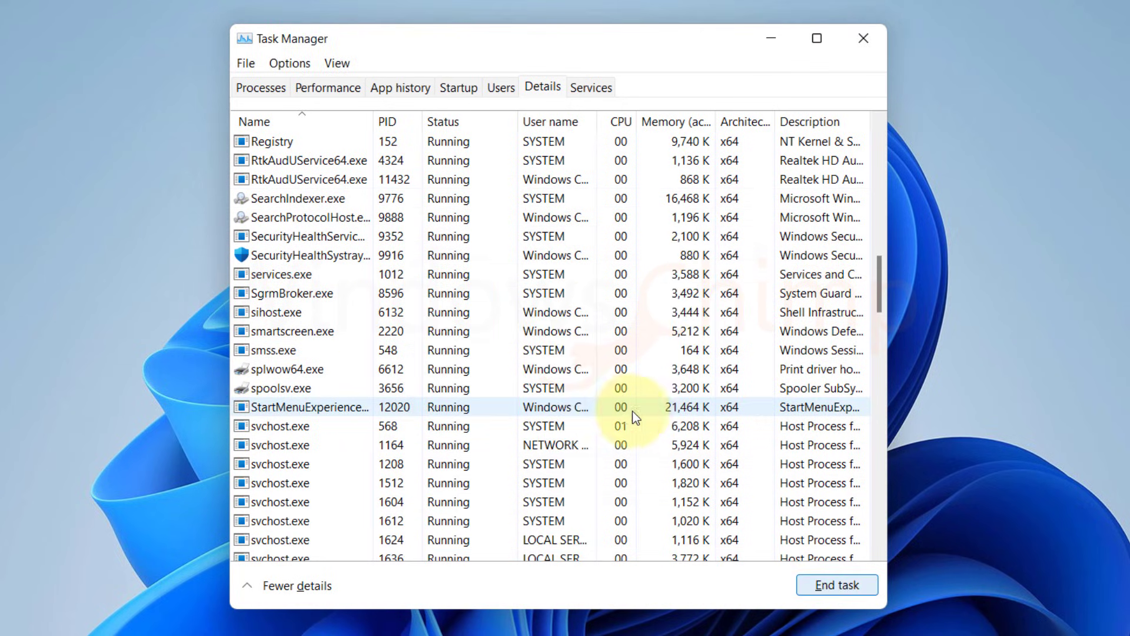
left_click(289, 200)
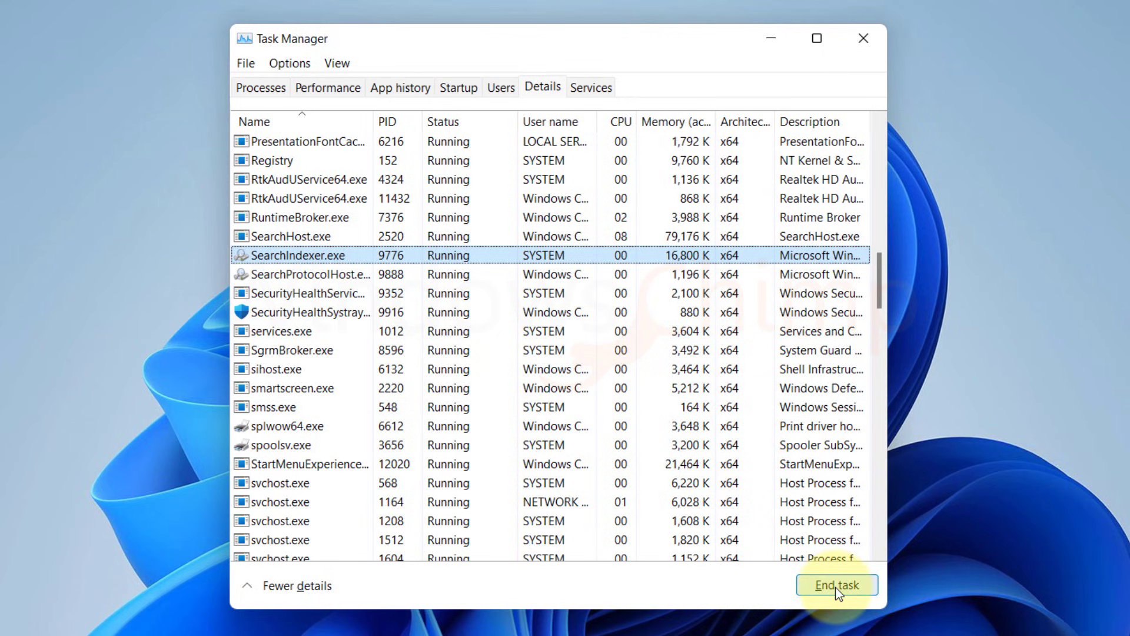
left_click(835, 584)
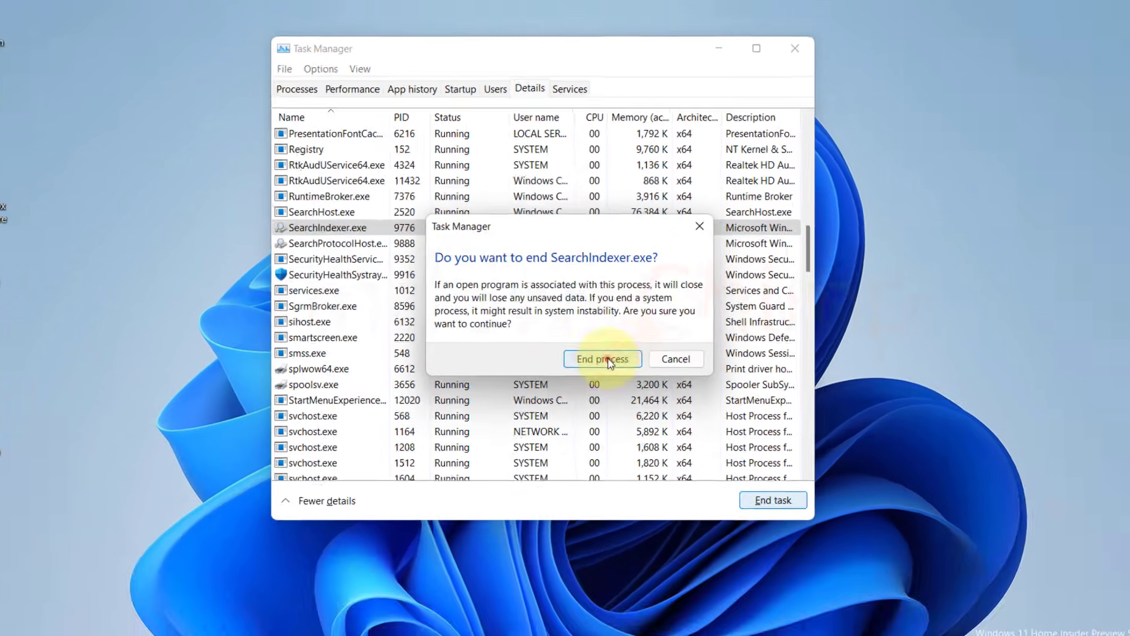
left_click(640, 405)
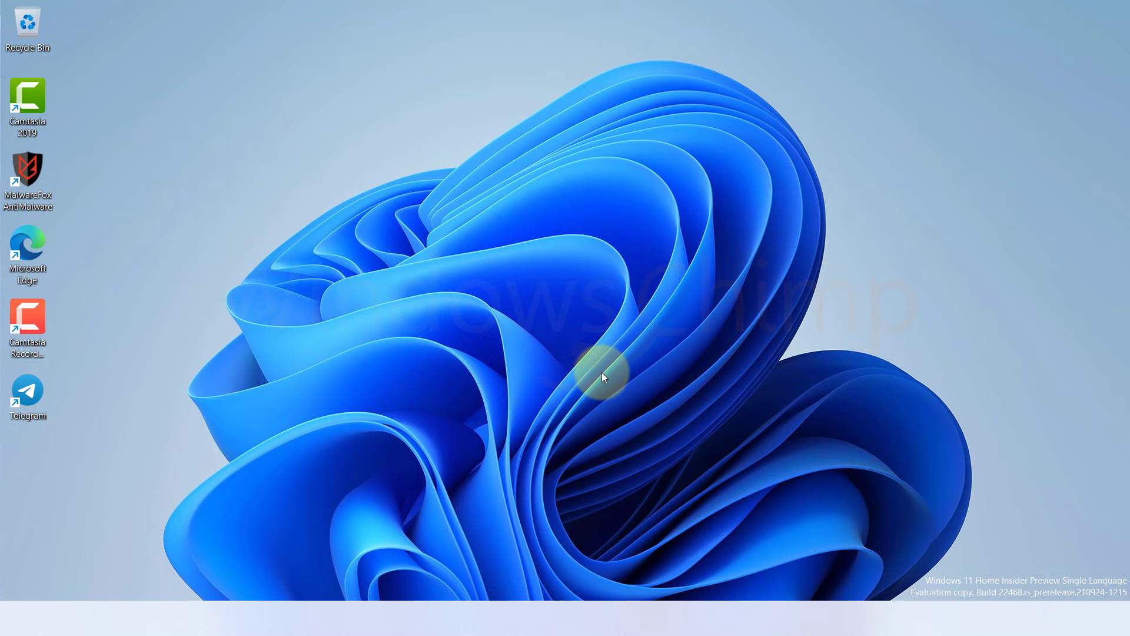
- Run cmd as a new Task Manager task with administrative privileges ticked
key("ctrl+shift+Escape")
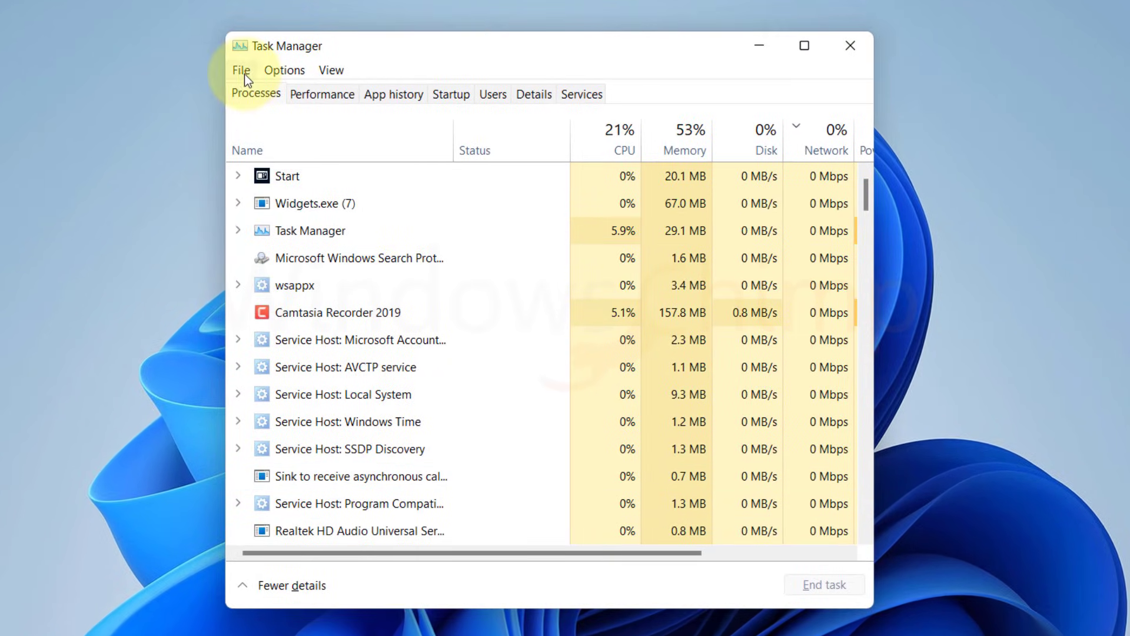
left_click(245, 73)
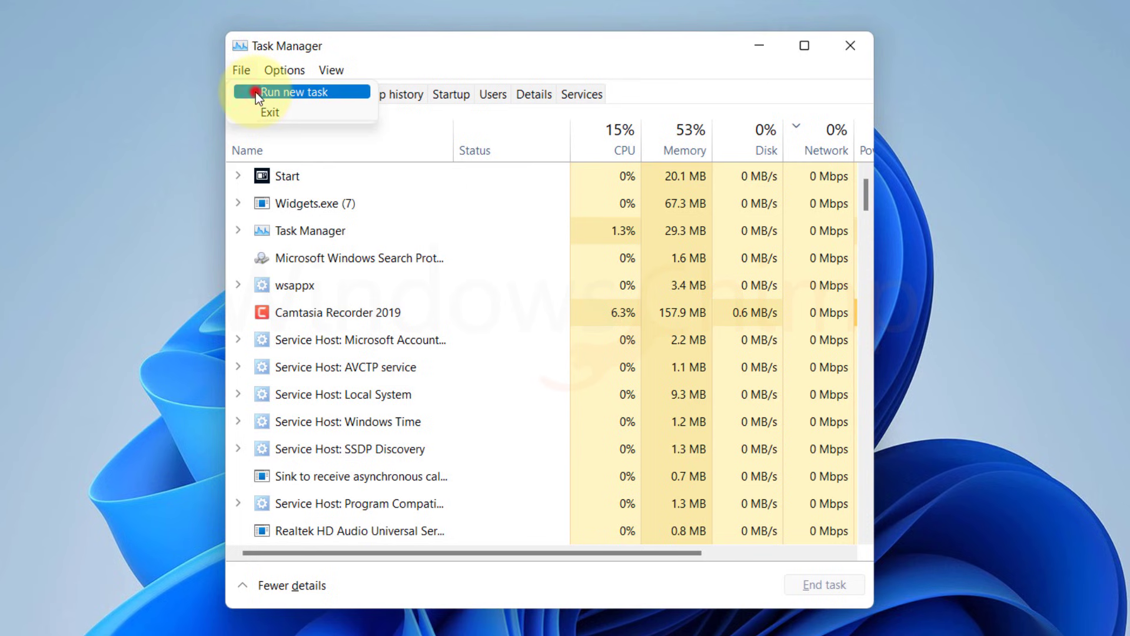
left_click(255, 92)
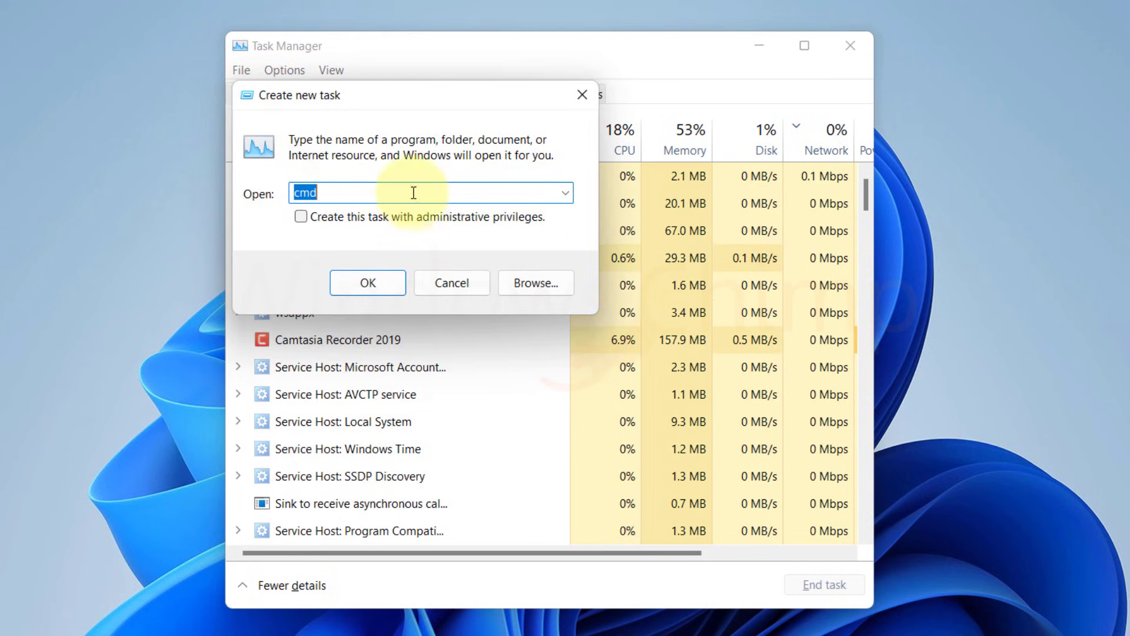
left_click(335, 190)
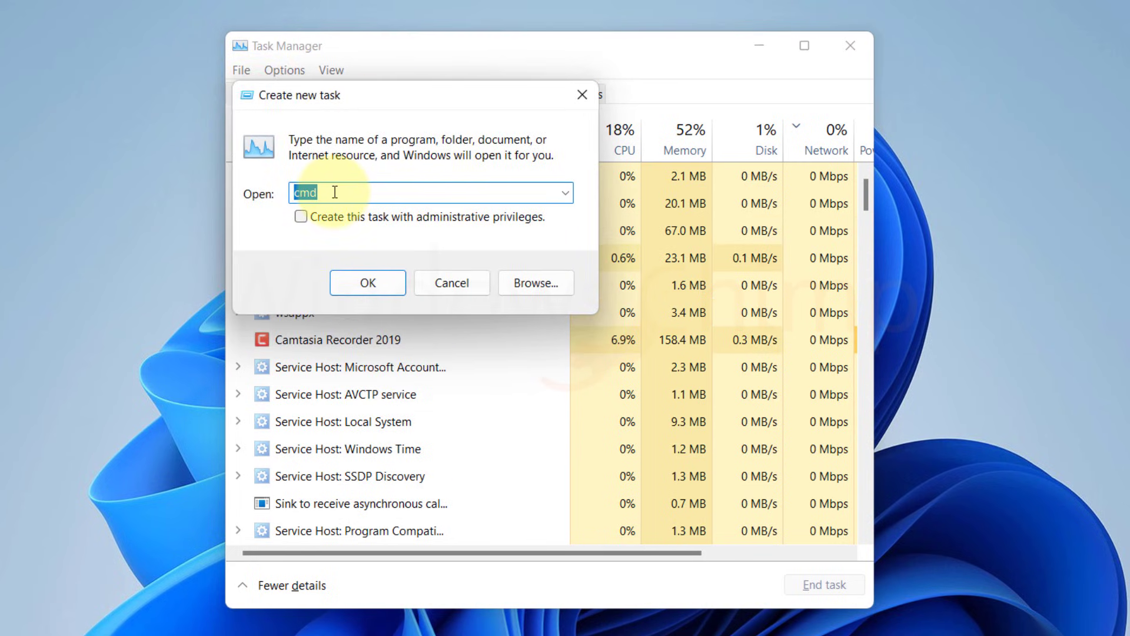
key("BackSpace")
type("d")
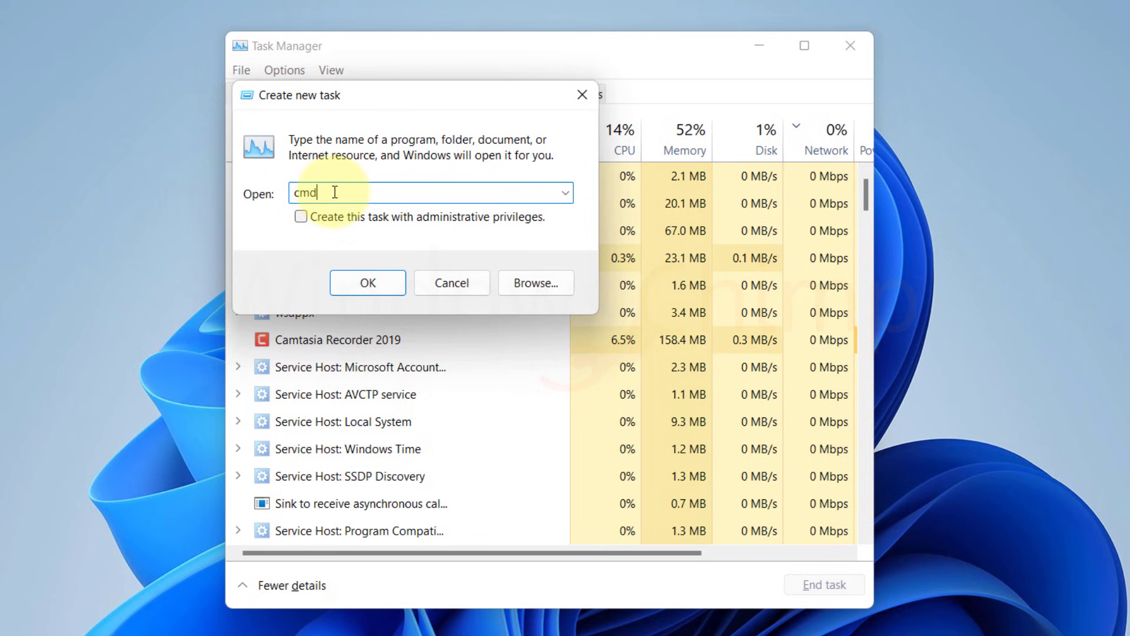
left_click(301, 217)
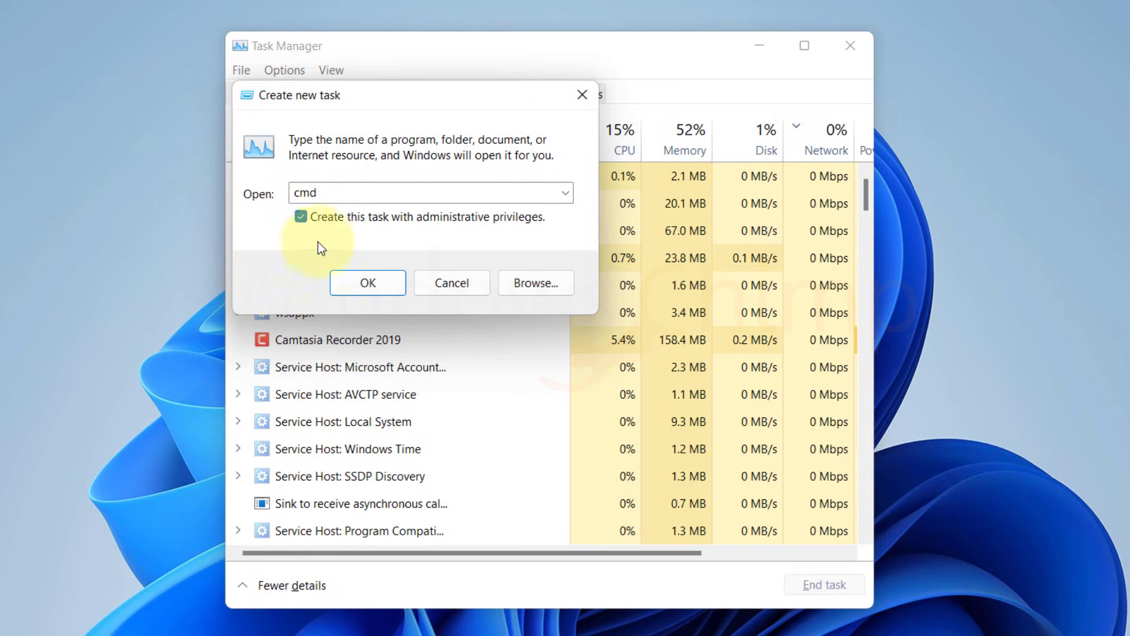
left_click(361, 282)
- Run Dism /Online /Cleanup-Image /ScanHealth in the administrator Command Prompt
left_click_drag(157, 14, 529, 93)
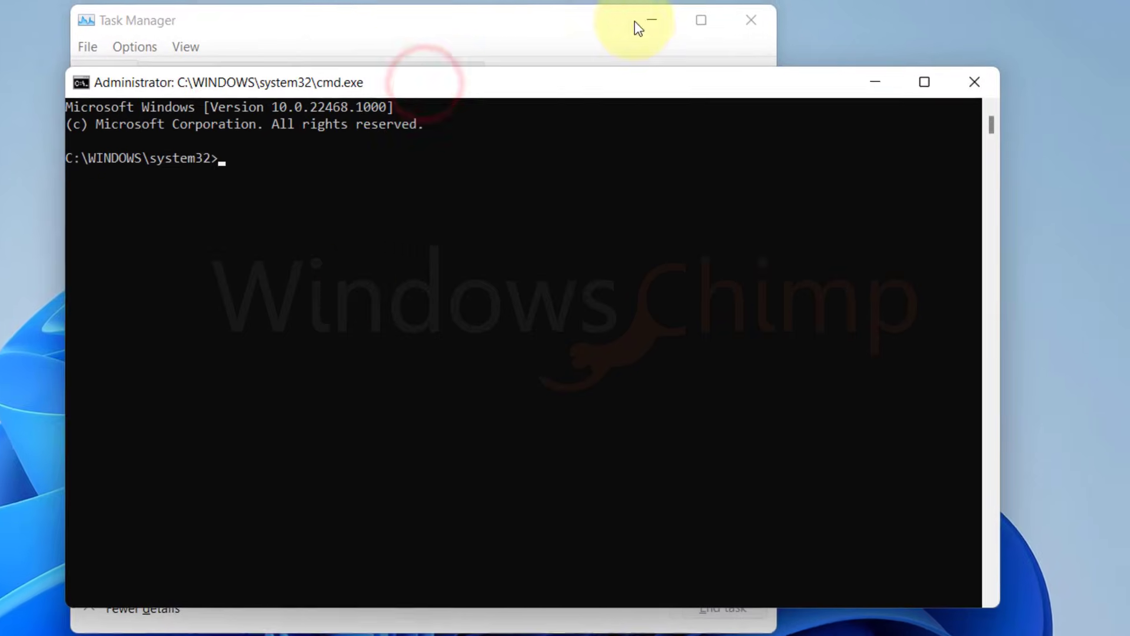
type("Dism /Online /Cleanup-Image /ScanHealth")
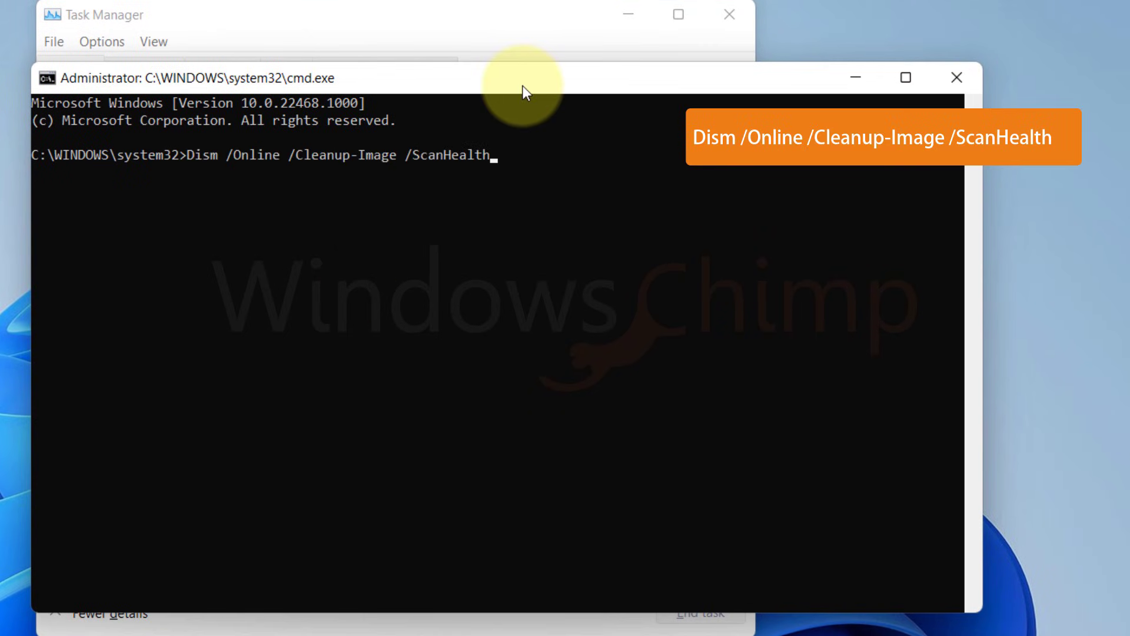
key("Return")
left_click(521, 86)
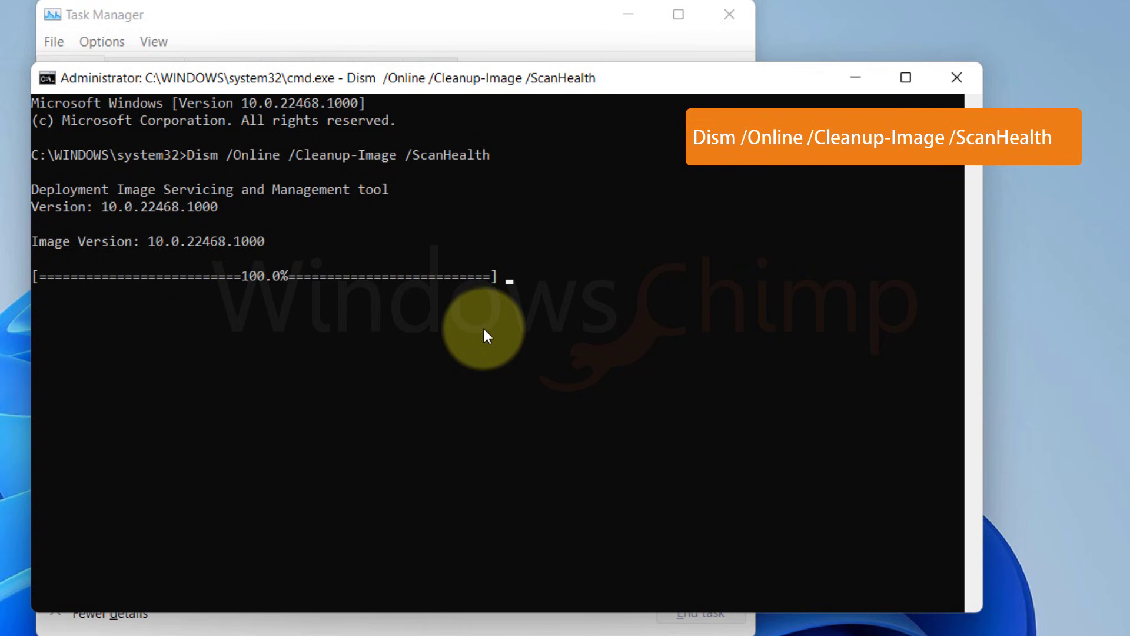
- Run Dism /Online /Cleanup-Image /RestoreHealth, then sfc /scannow
type("Dism /Online /Cleanup-Image /RestoreHealth")
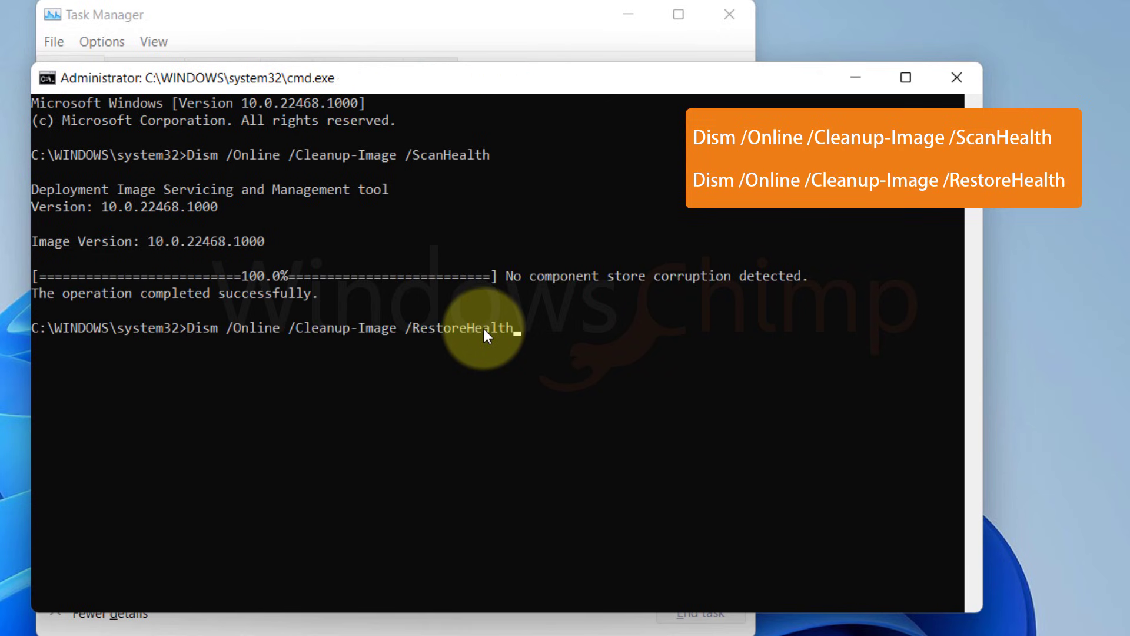
key("Return")
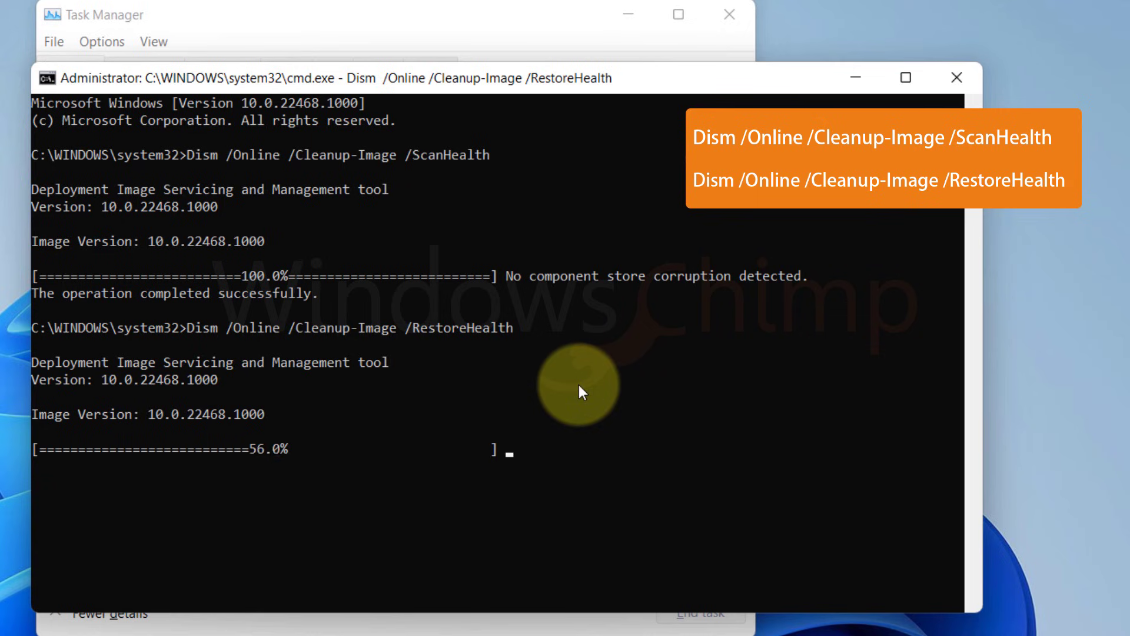
type("sfc /scannow")
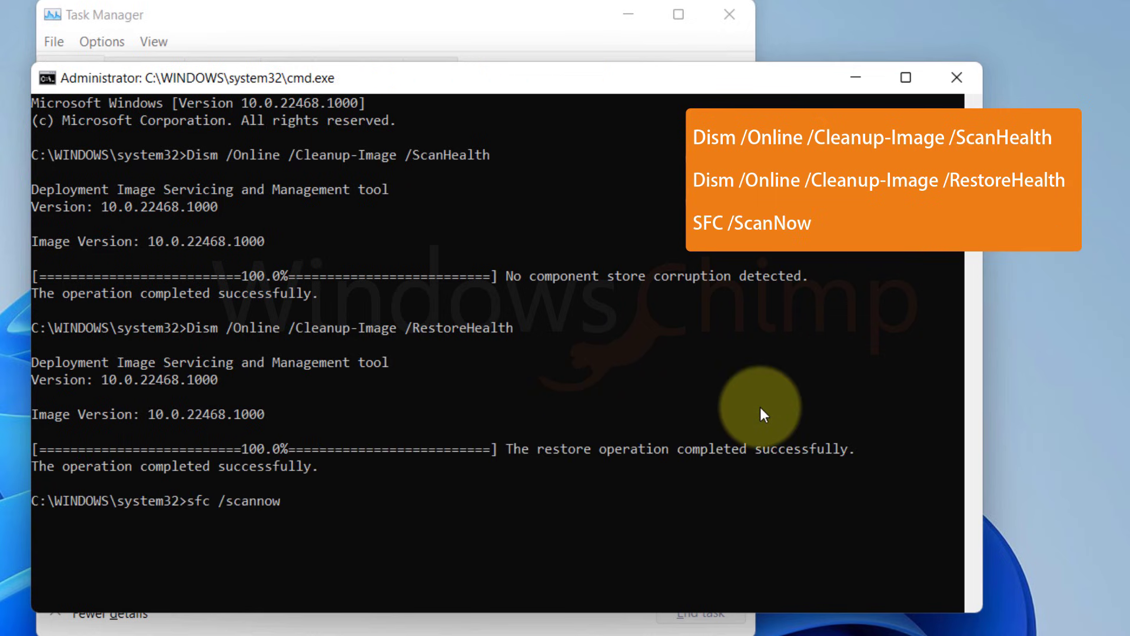
key("Return")
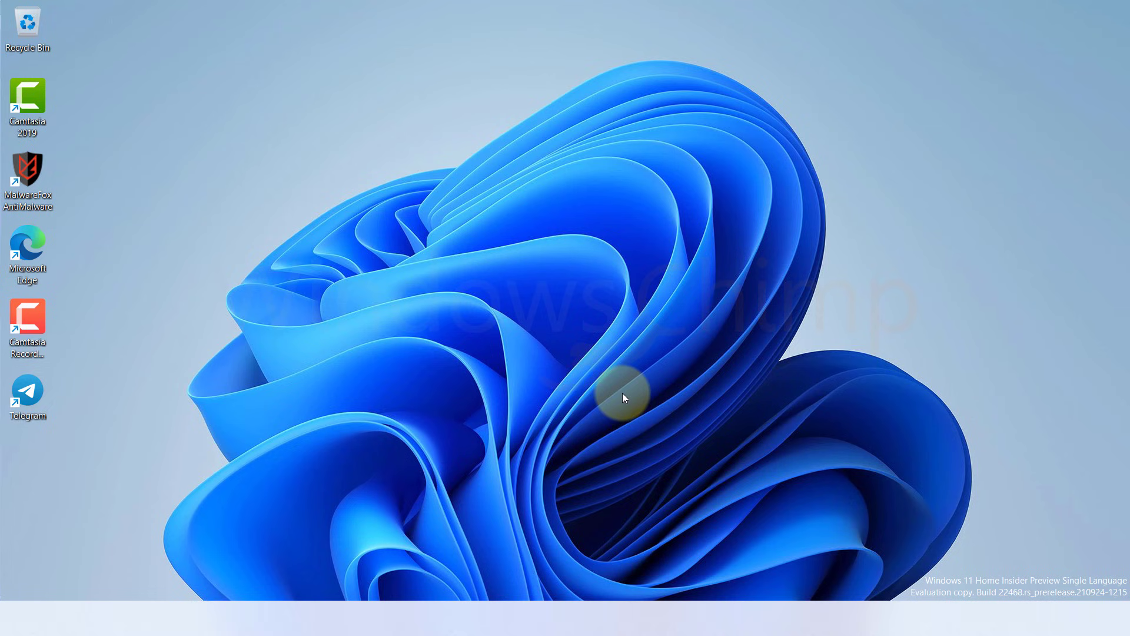
- Create a new Task Manager task named PowerShell with administrative privileges ticked
key("ctrl+shift+Escape")
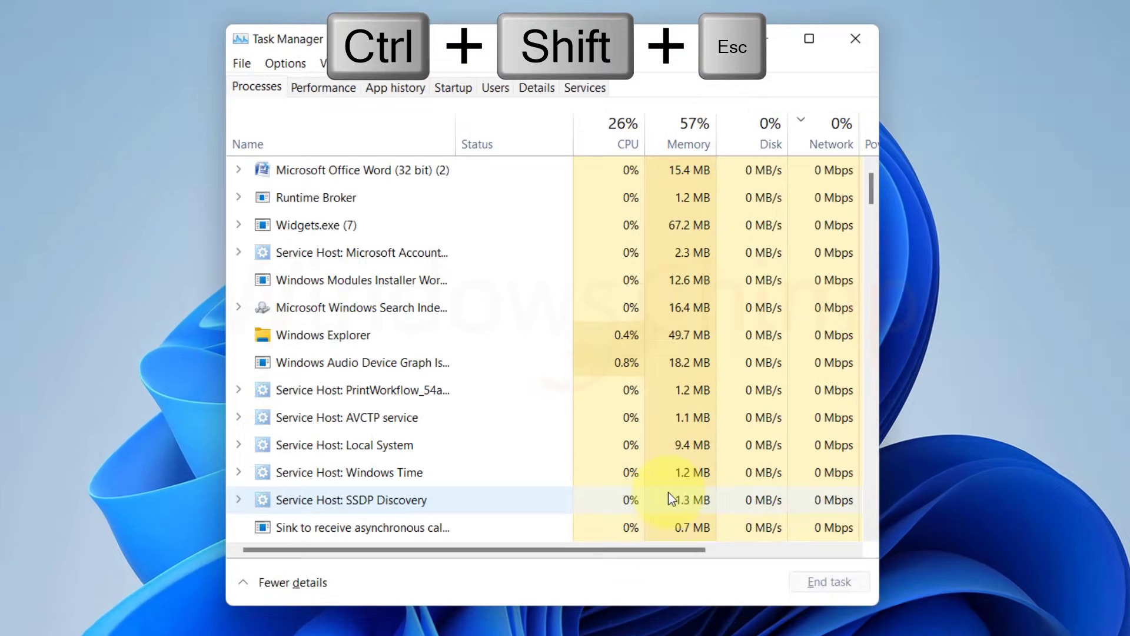
left_click(240, 64)
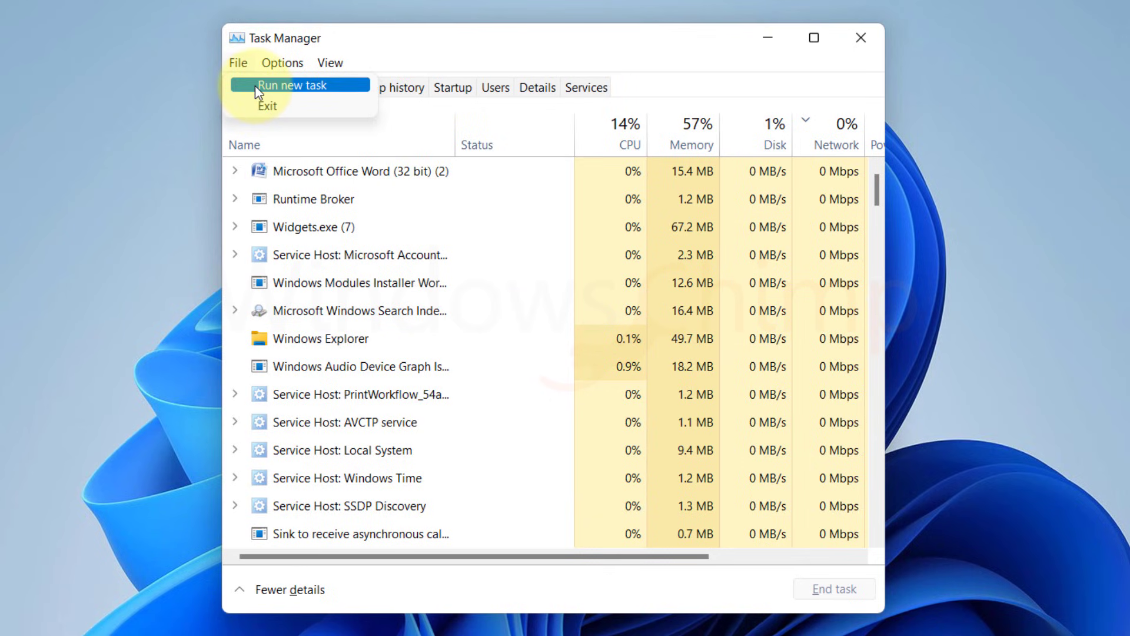
left_click(257, 88)
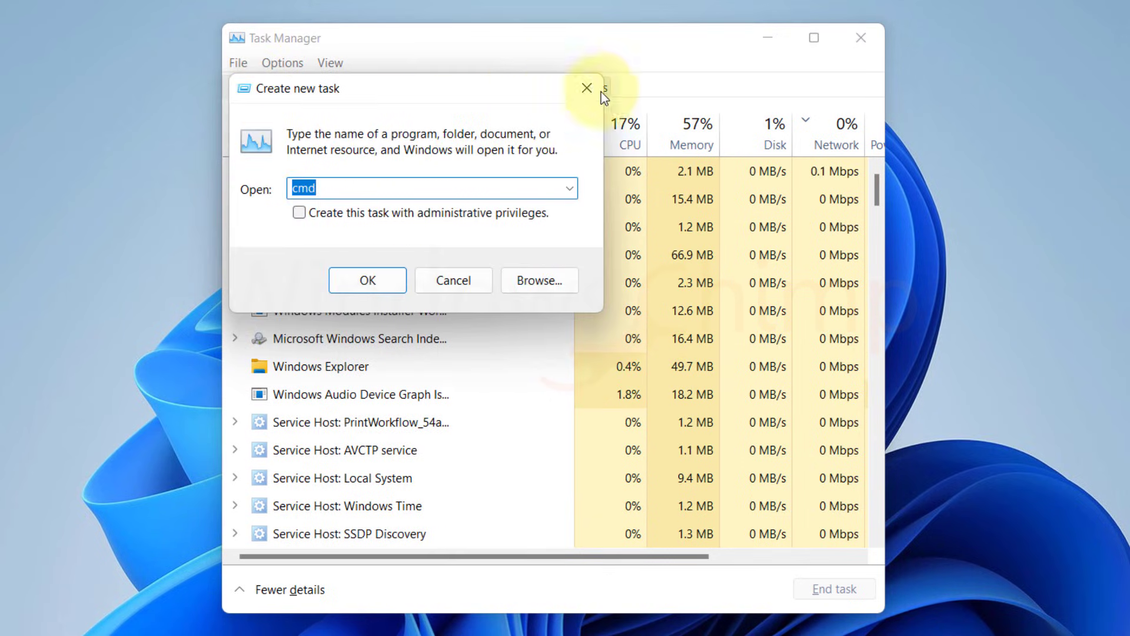
type("Pow")
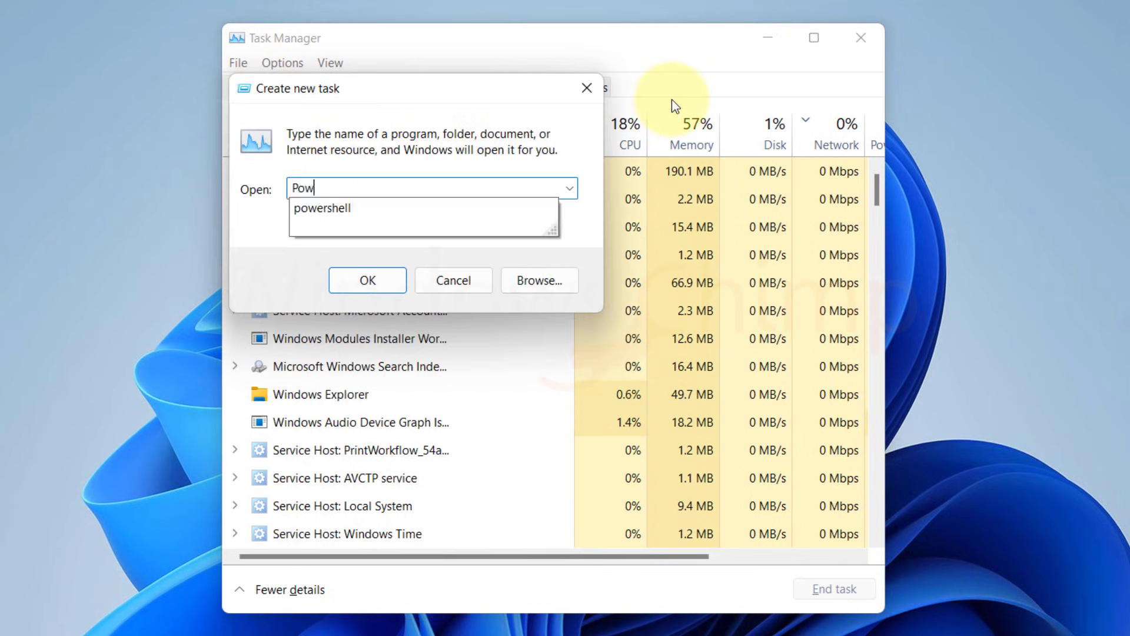
type("erShell")
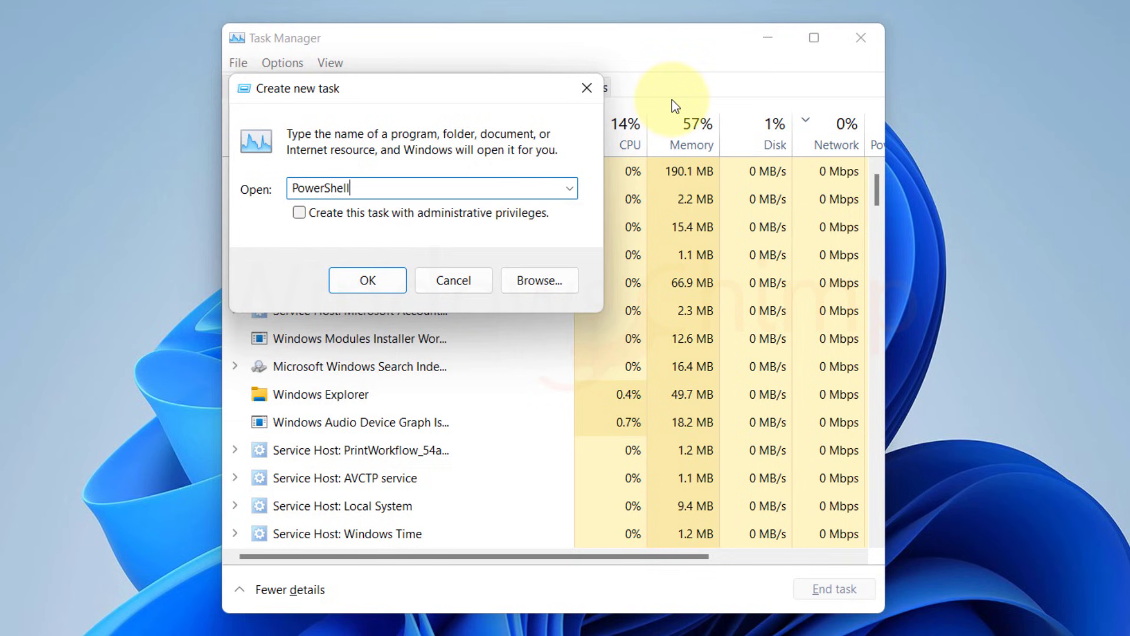
left_click(296, 214)
- Launch the admin PowerShell and run the Get-AppXPackage -AllUsers Add-AppxPackage -Register command
left_click(371, 284)
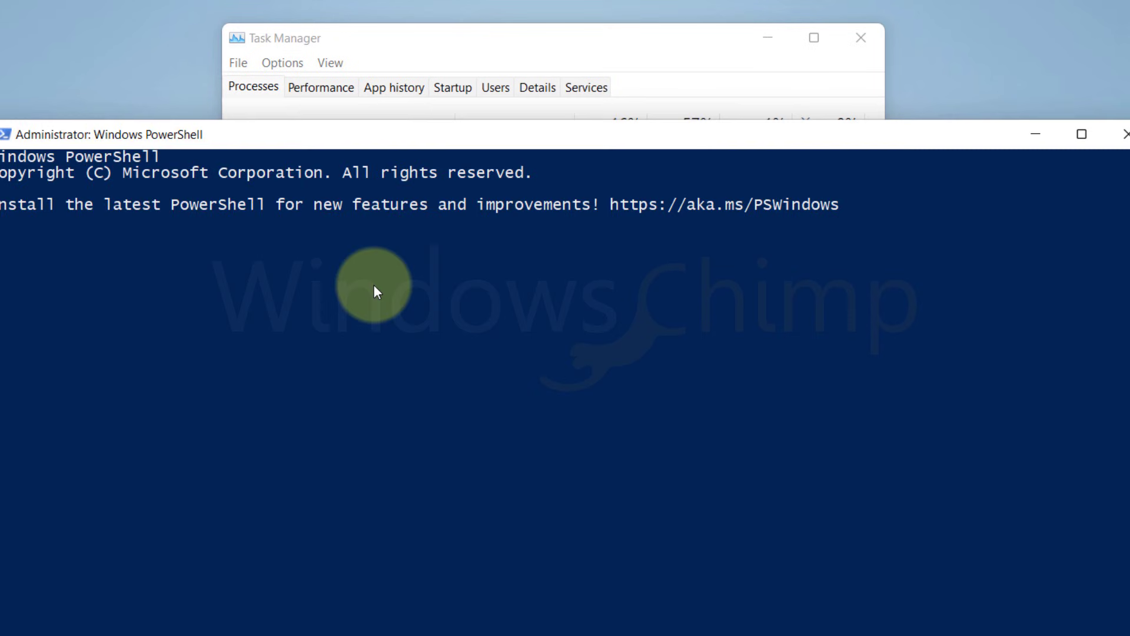
left_click_drag(613, 137, 577, 33)
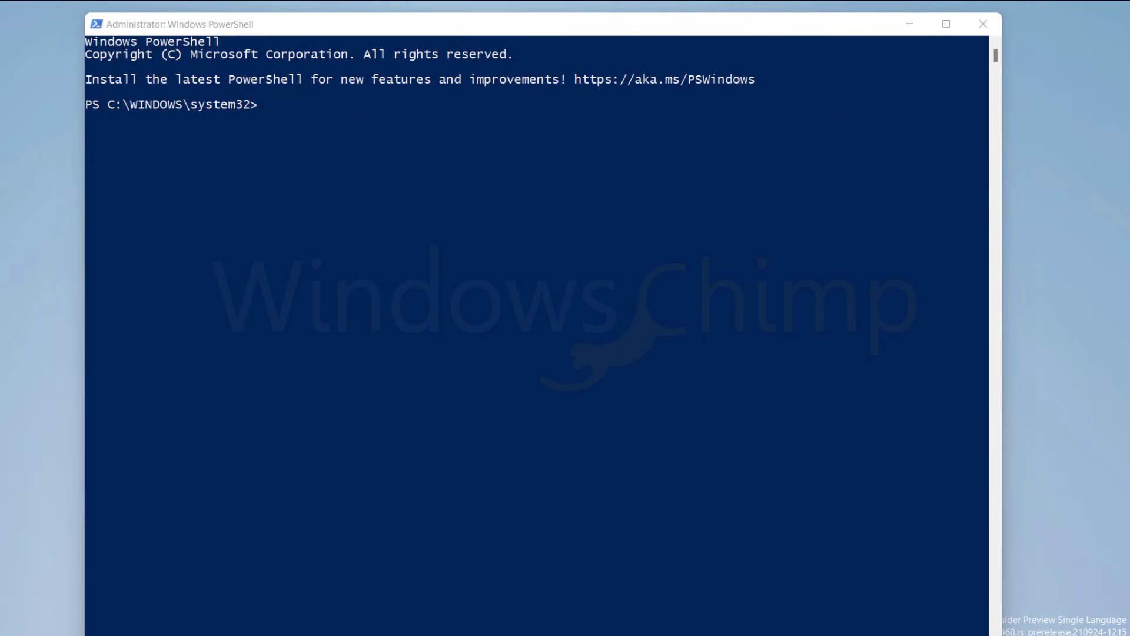
left_click_drag(460, 35, 462, 23)
right_click(479, 222)
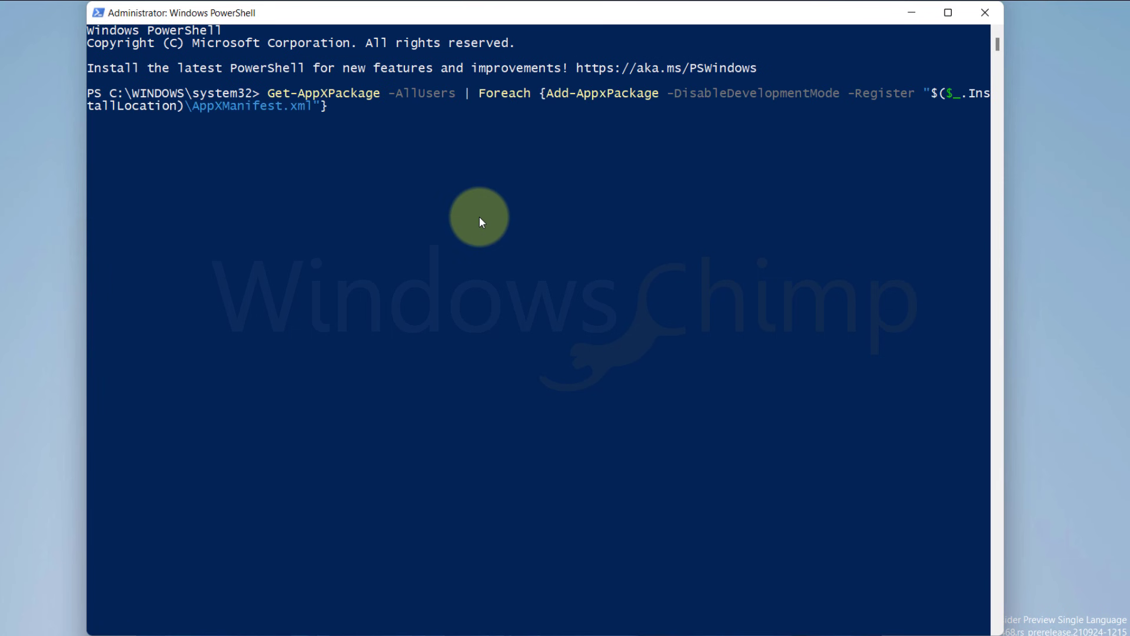
key("Return")
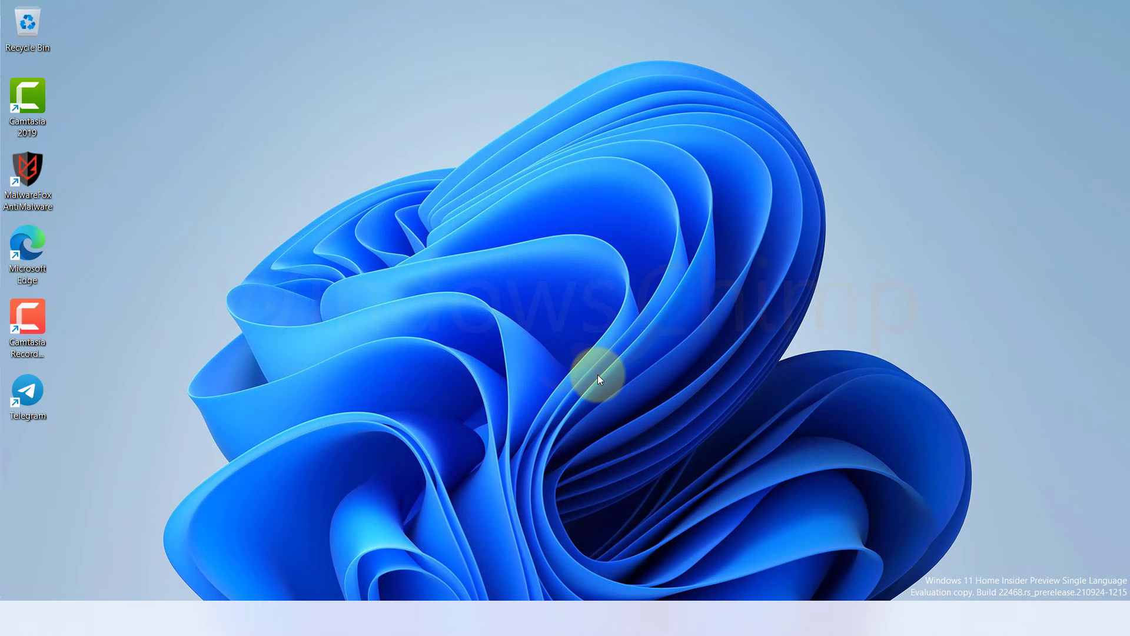
- Run regedit as a new Task Manager task and approve the UAC prompt
key("ctrl+shift+Escape")
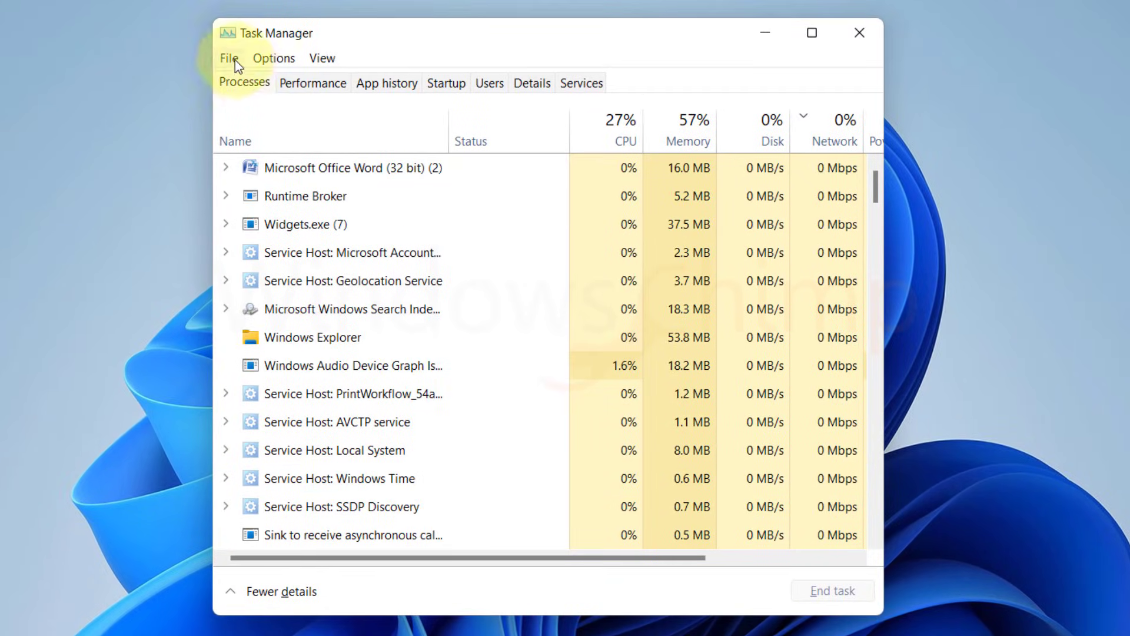
left_click(249, 61)
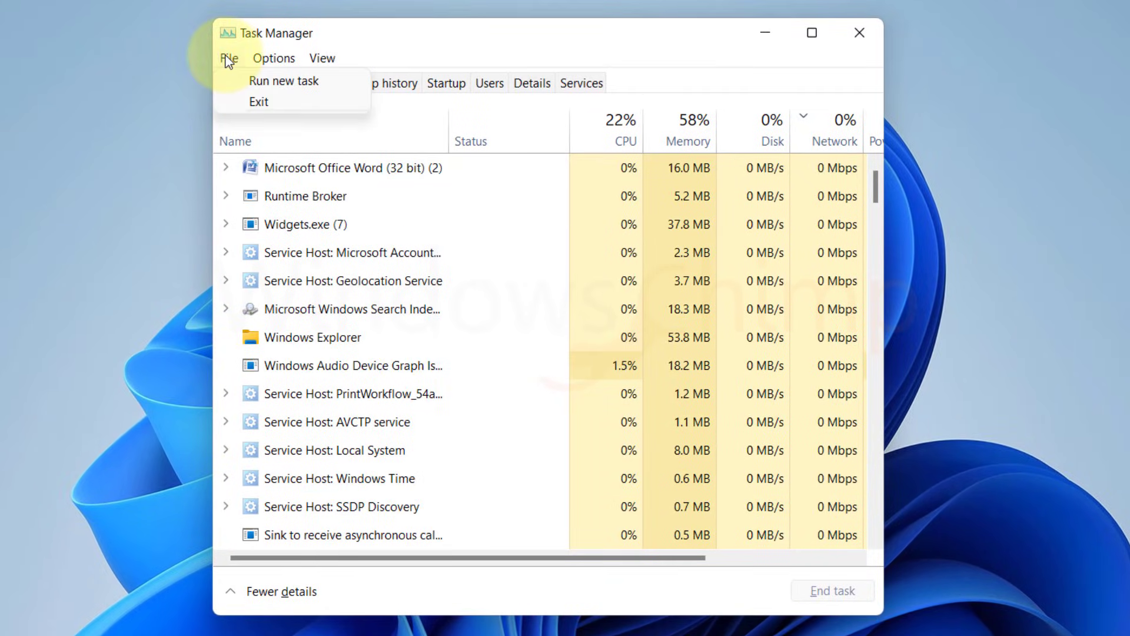
left_click(244, 81)
type("regedit")
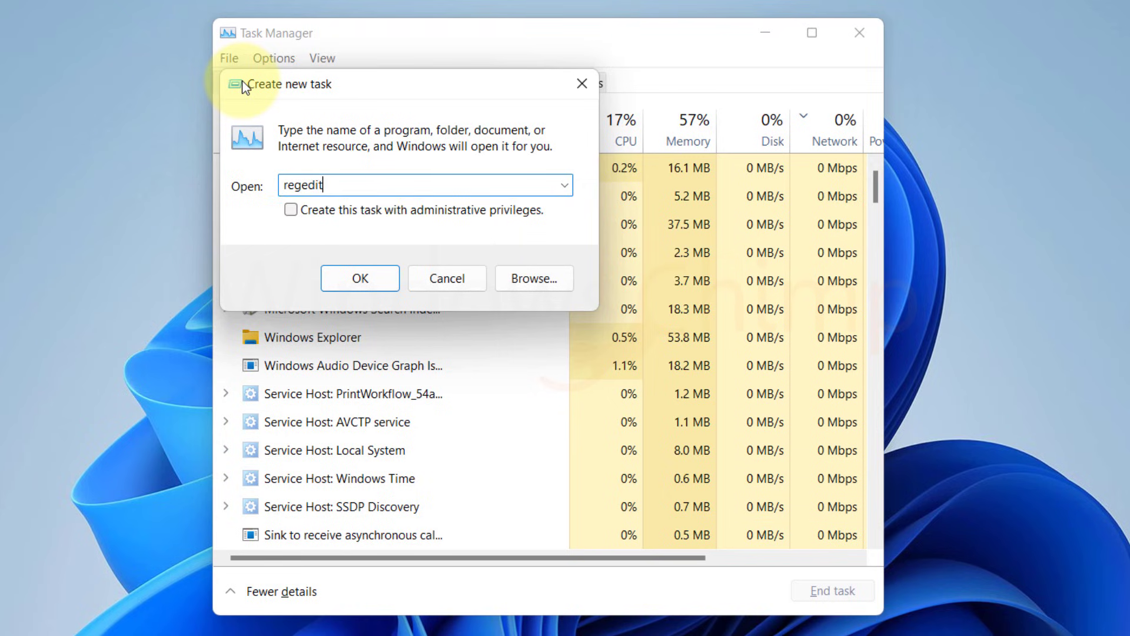
left_click(365, 277)
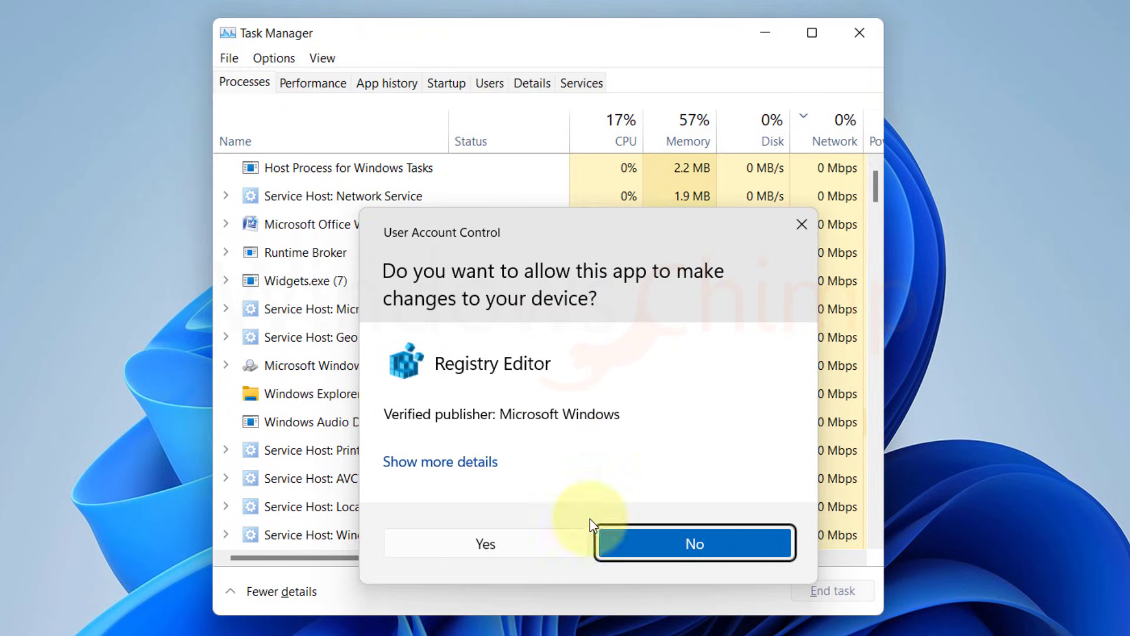
left_click(519, 536)
- Export the whole registry to the Desktop as RegistryBackup.reg
left_click(946, 18)
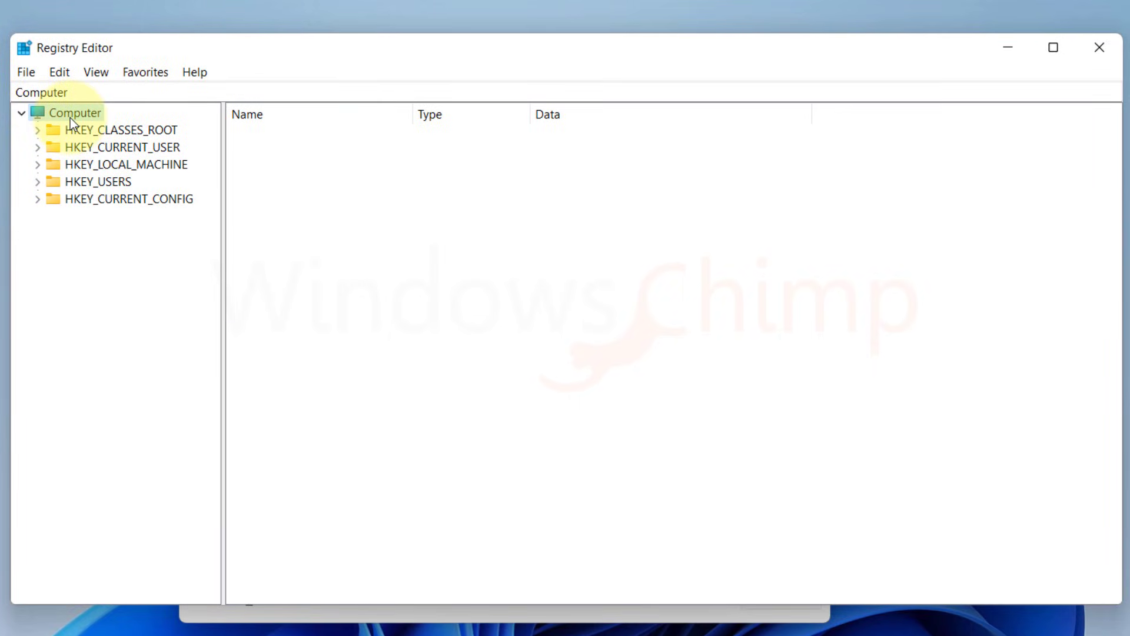
left_click(29, 79)
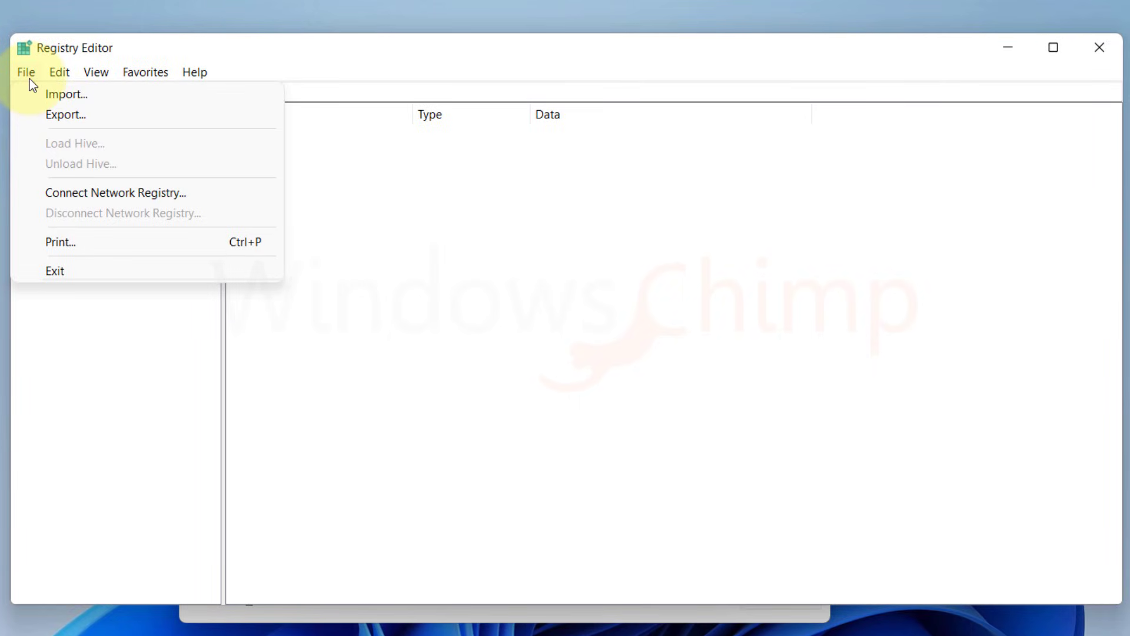
left_click(54, 112)
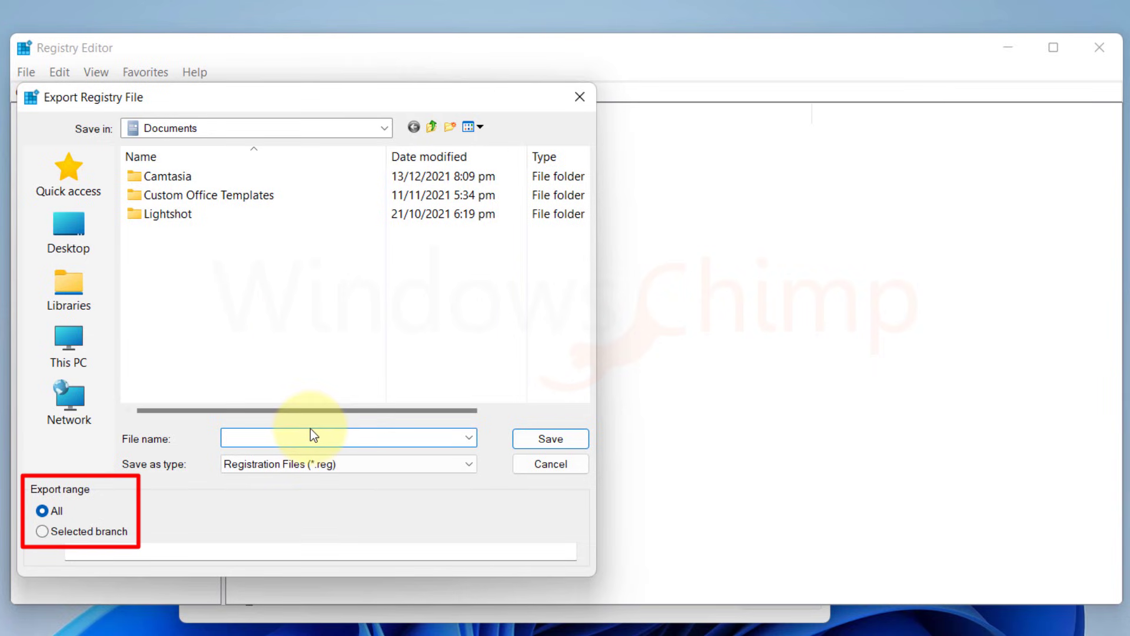
left_click(66, 226)
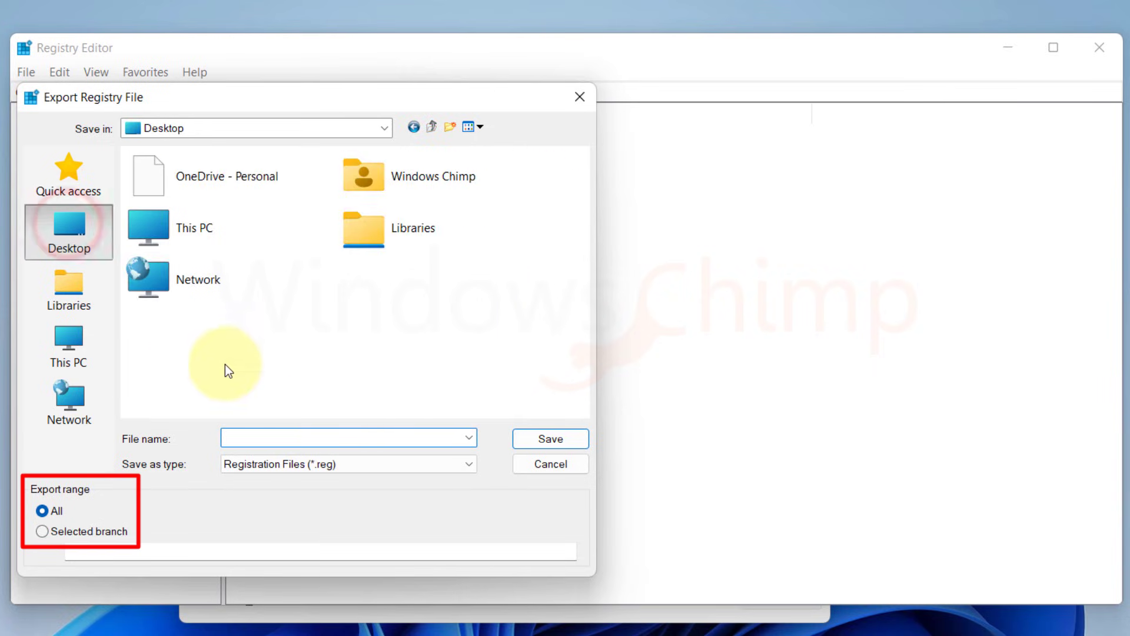
left_click(253, 439)
type("RegistryBackup")
left_click(552, 439)
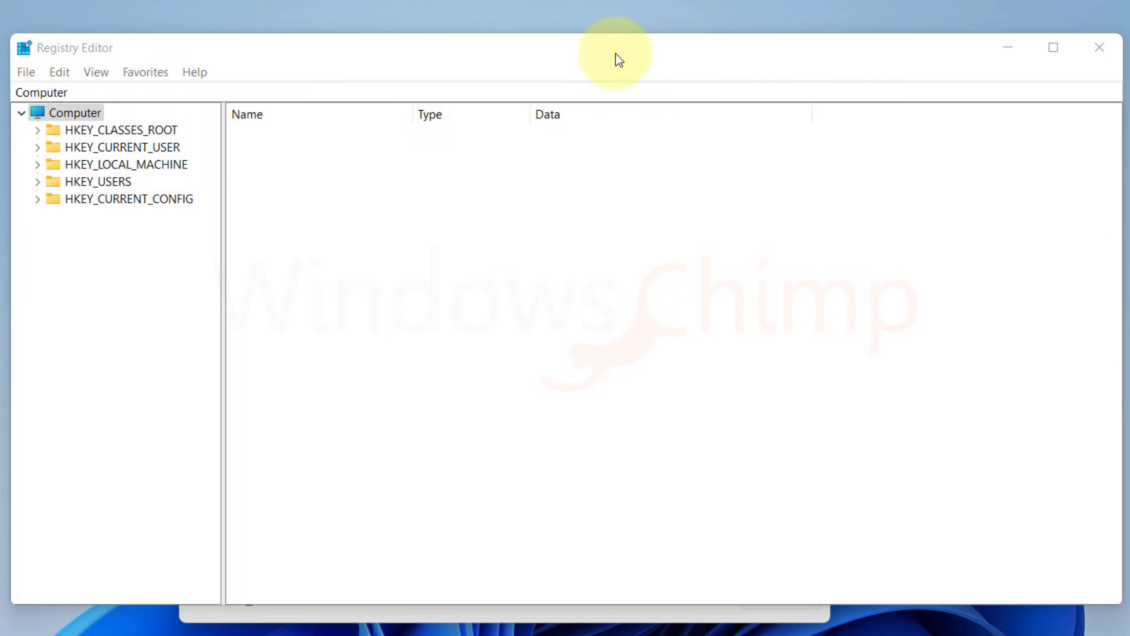
- Navigate Registry Editor to the Explorer\Advanced key via the address bar
left_click(362, 91)
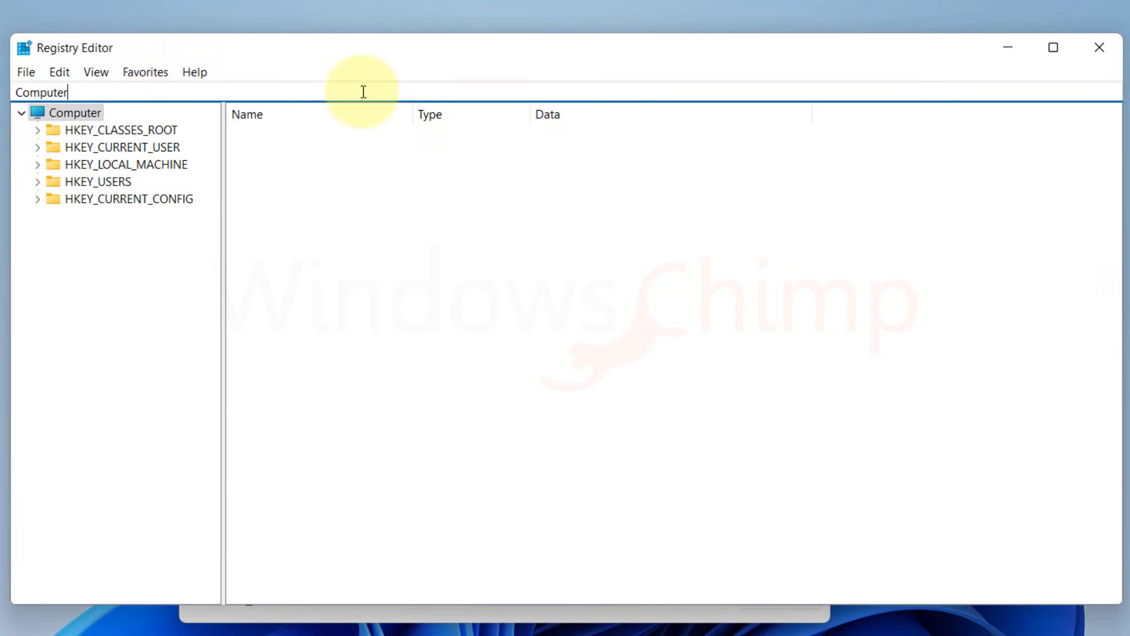
key("ctrl+a")
key("BackSpace")
type("HKEY_CURRENT_USER\\Software\\Microsoft\\Windows\\CurrentVersion\\Explorer\\Advanced")
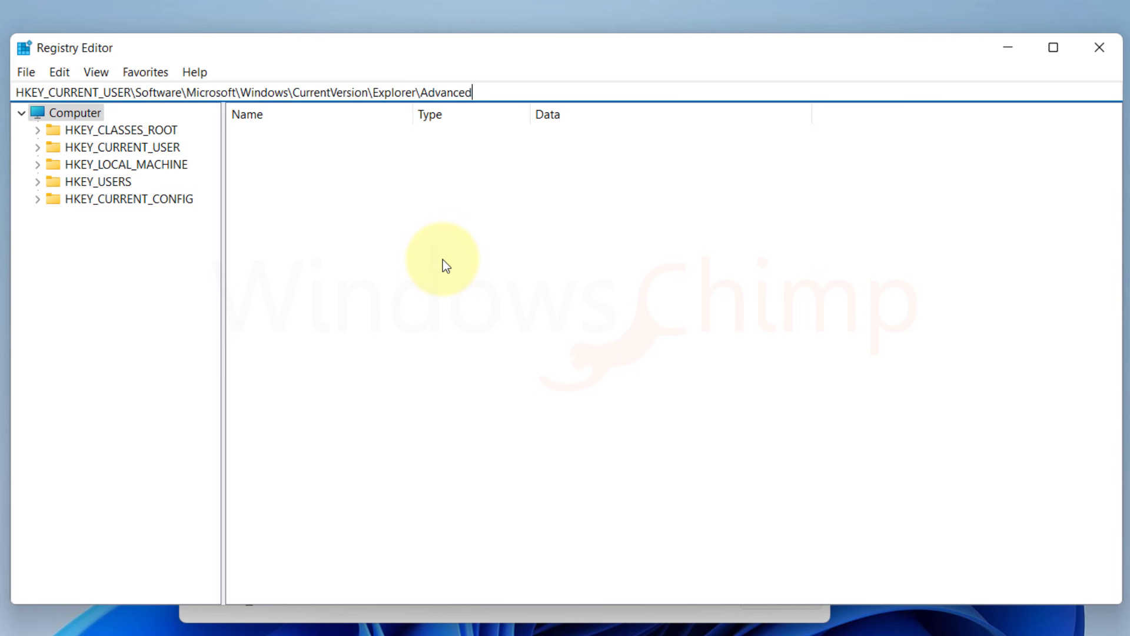
key("Return")
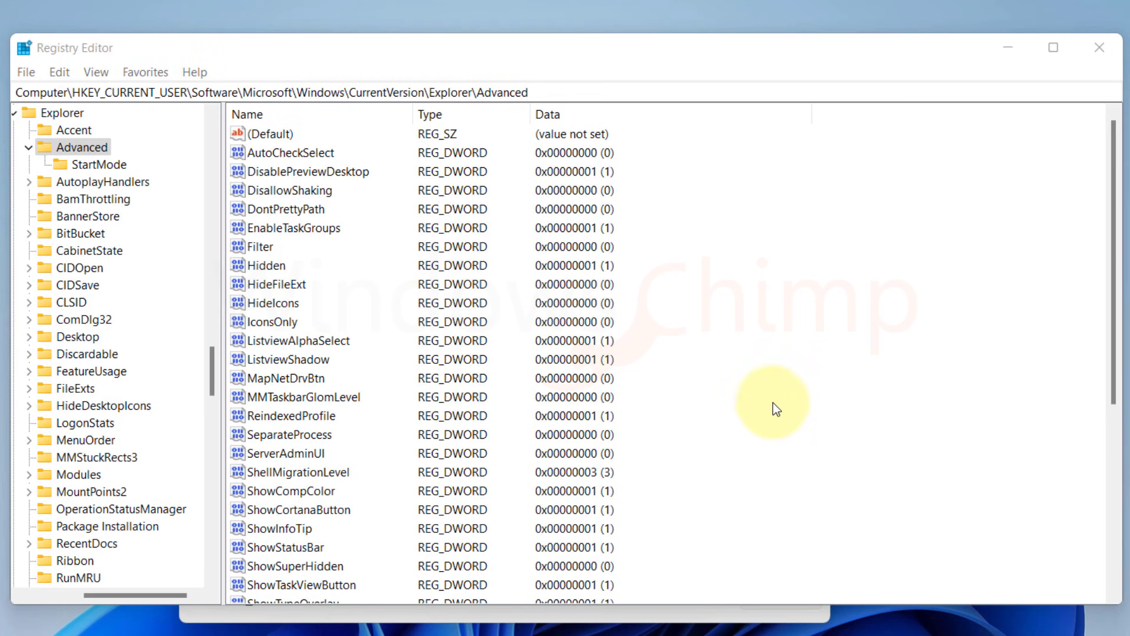
- Create DWORD (32-bit) value EnableXamlStartMenu and set its data to 0
right_click(736, 284)
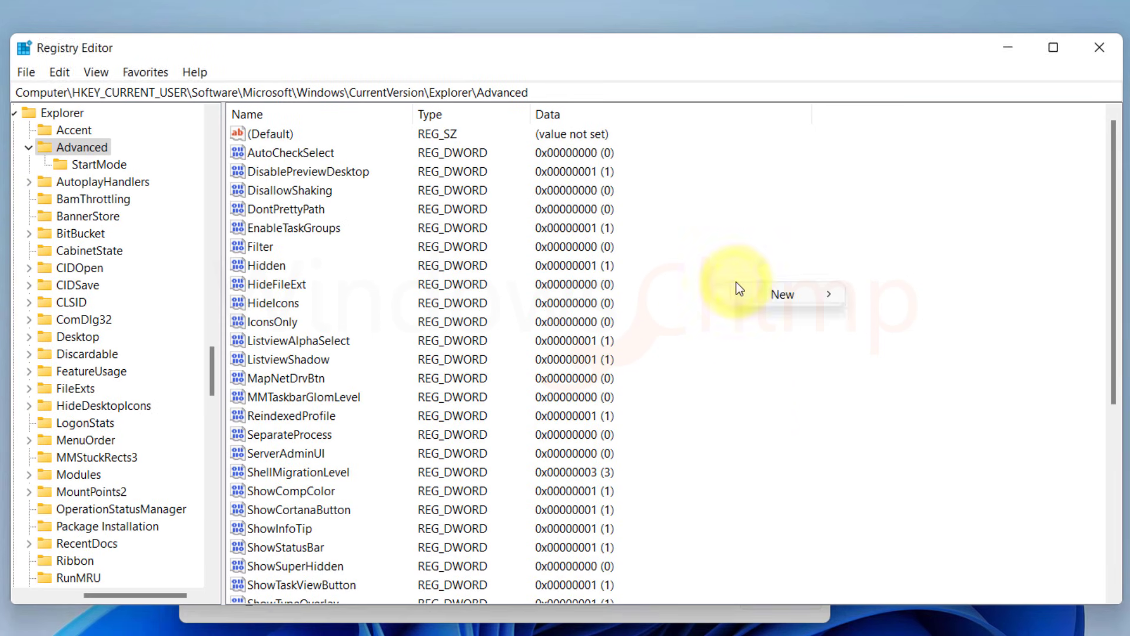
left_click(760, 293)
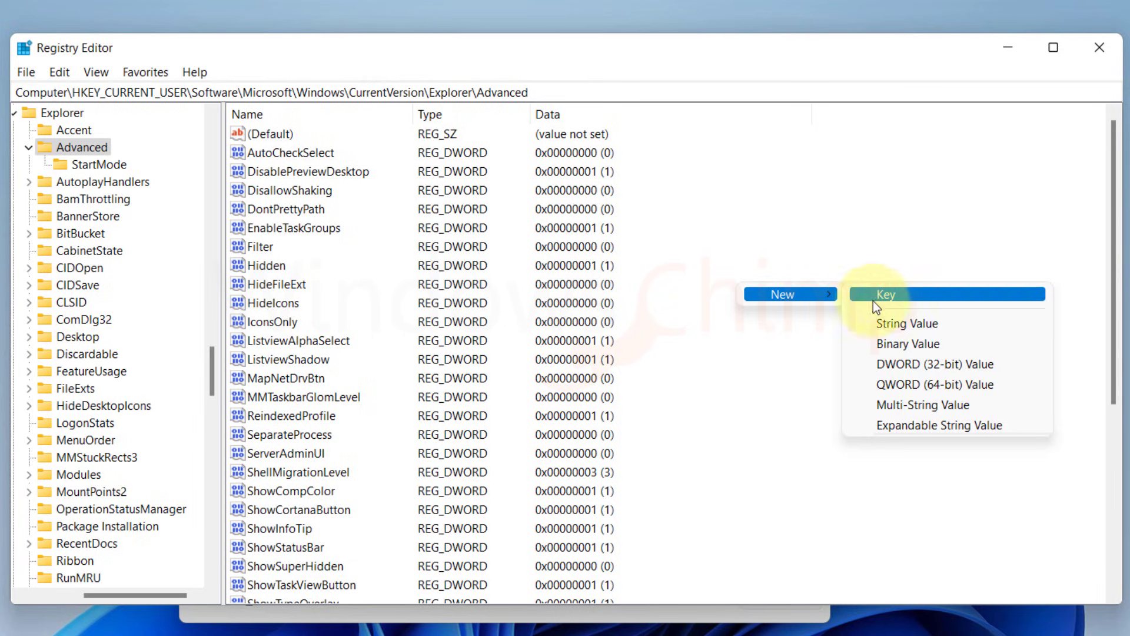
left_click(899, 362)
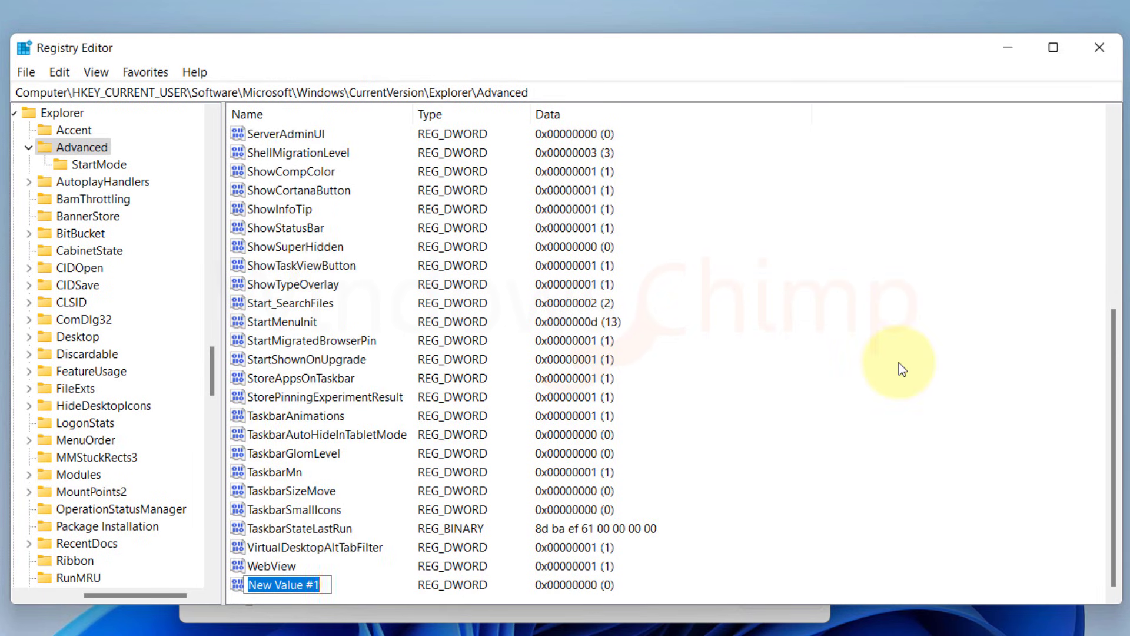
type("Enable")
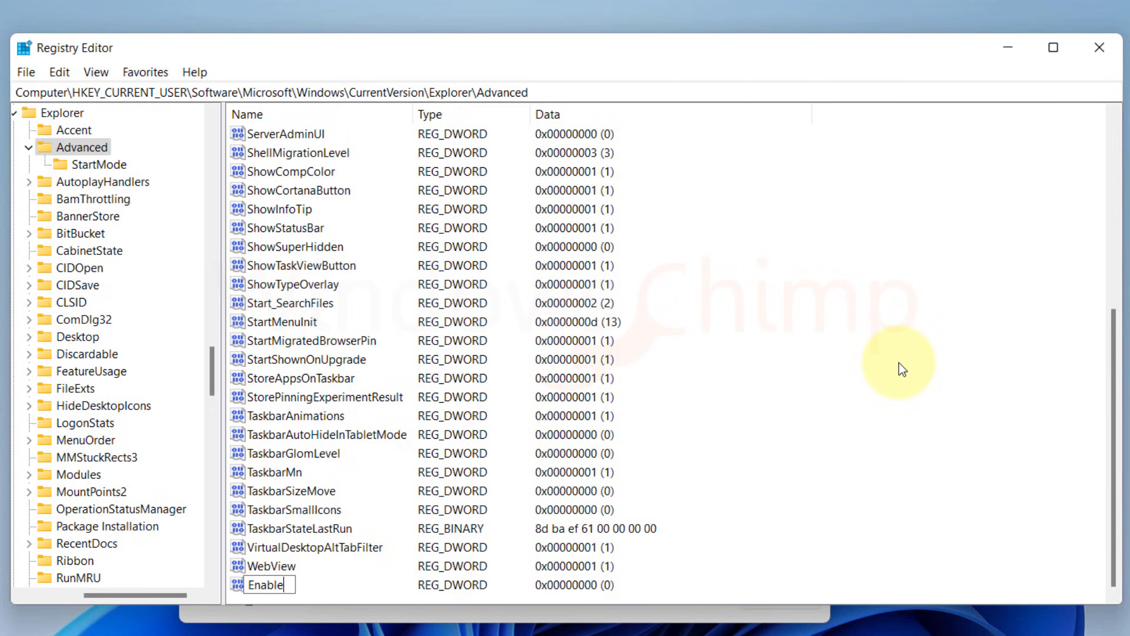
type("XamlStartMenu")
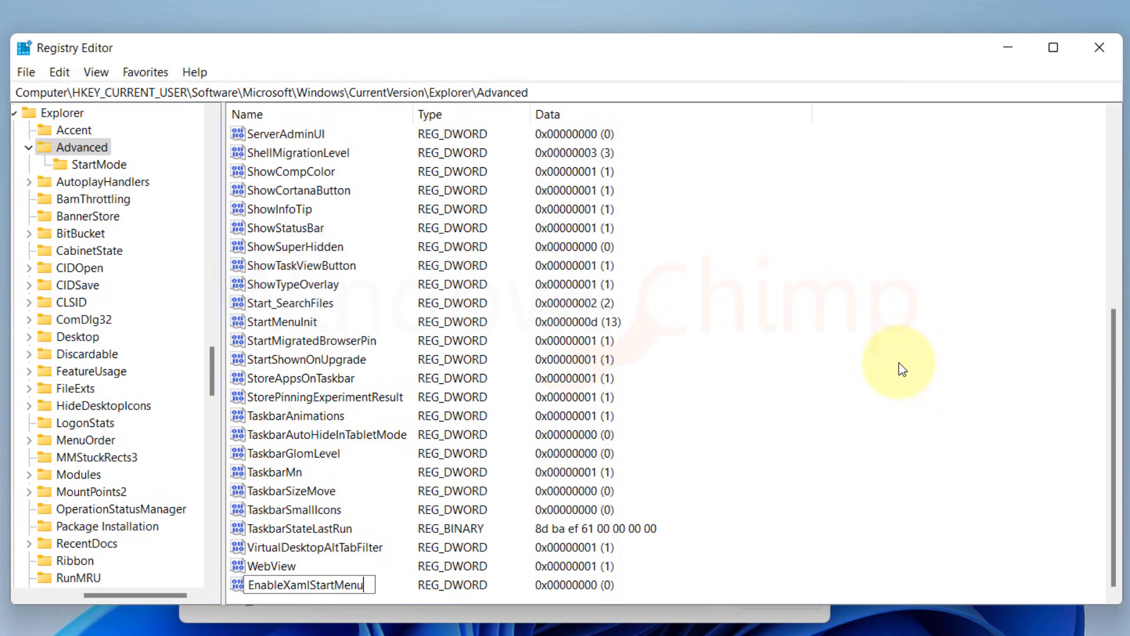
key("Return")
key("Return")
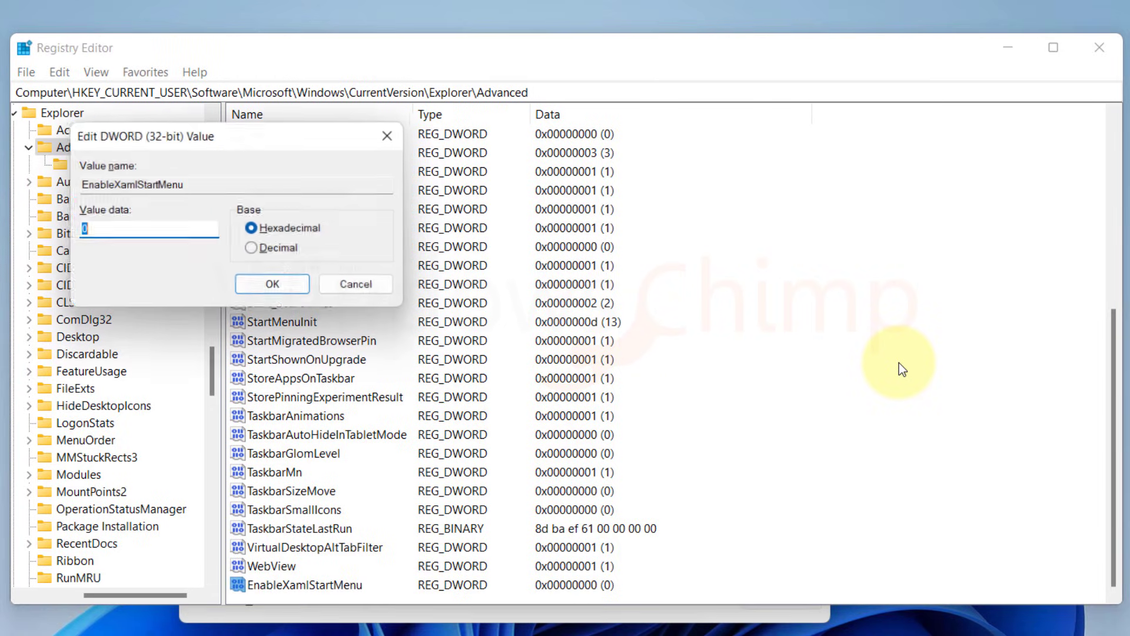
left_click(241, 143)
left_click_drag(274, 155, 544, 210)
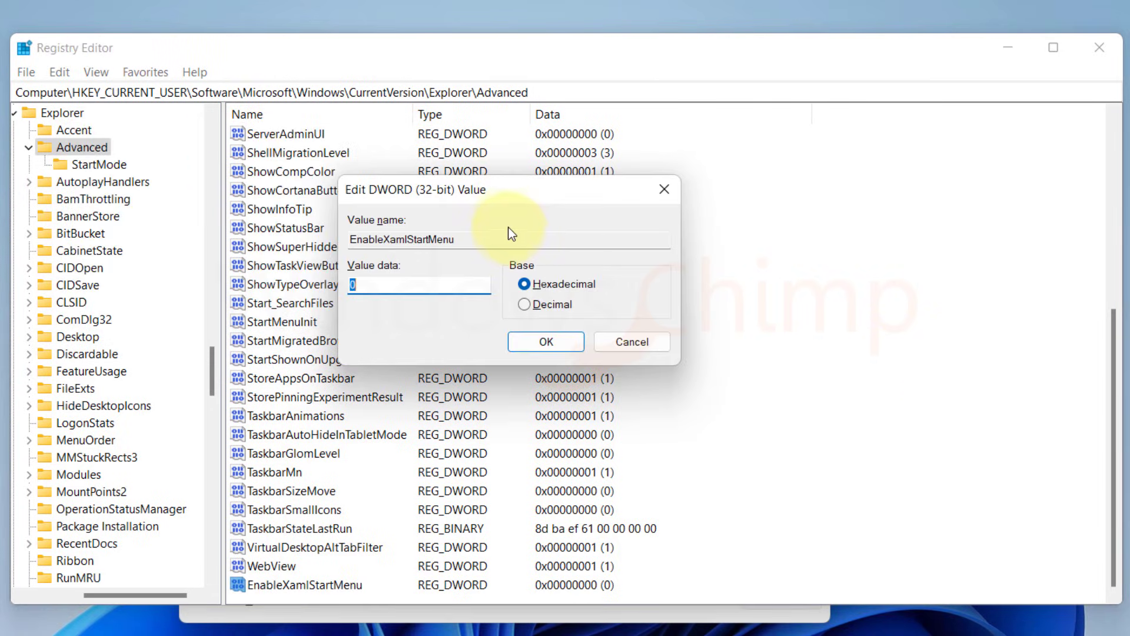
type("0")
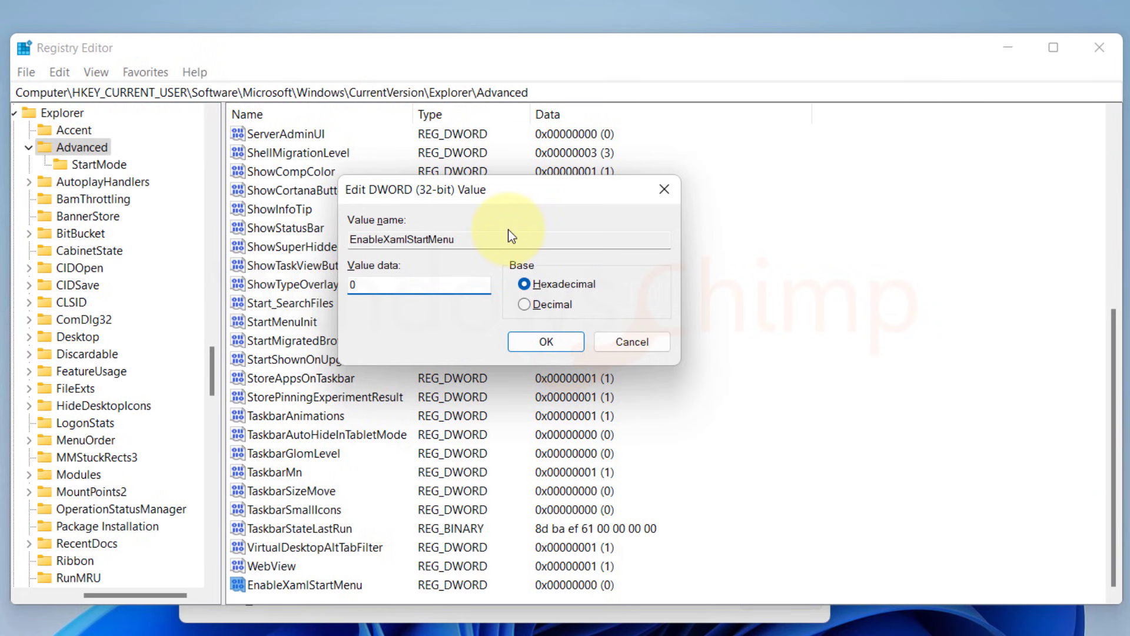
left_click(551, 342)
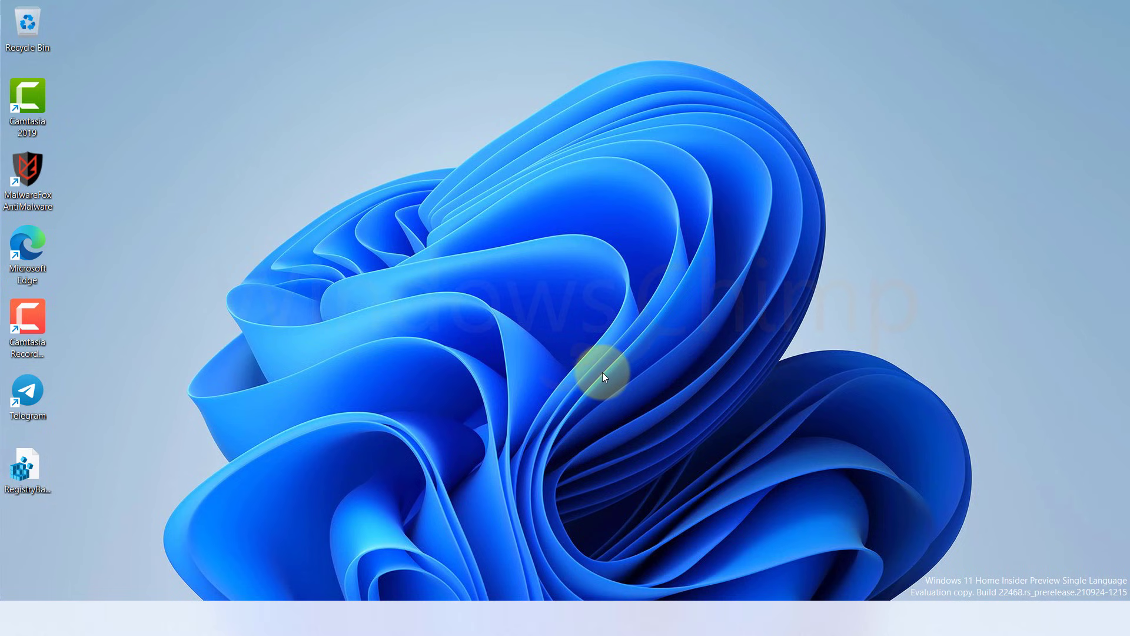
- Launch System Restore by running rstrui as a new task from Task Manager
key("ctrl+shift+Escape")
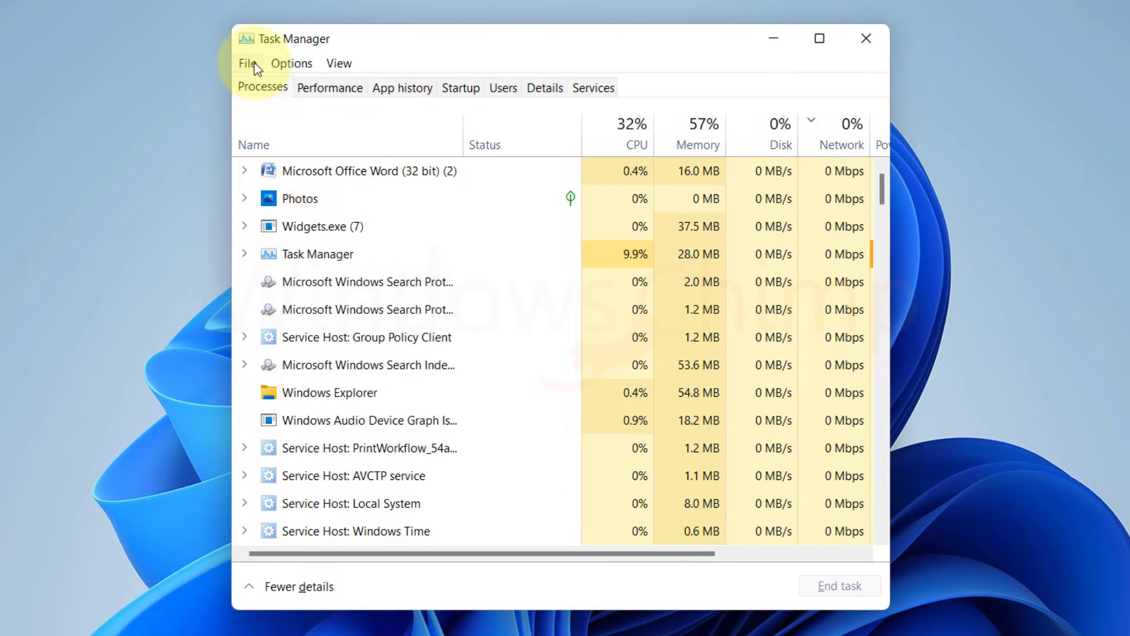
left_click(271, 67)
left_click(268, 87)
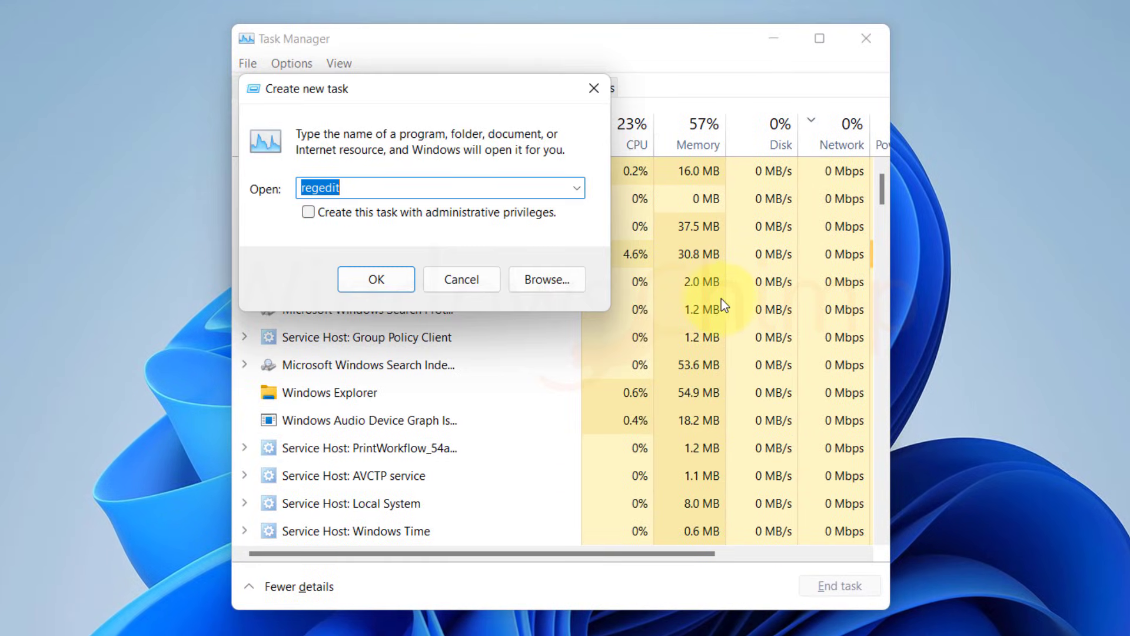
type("R")
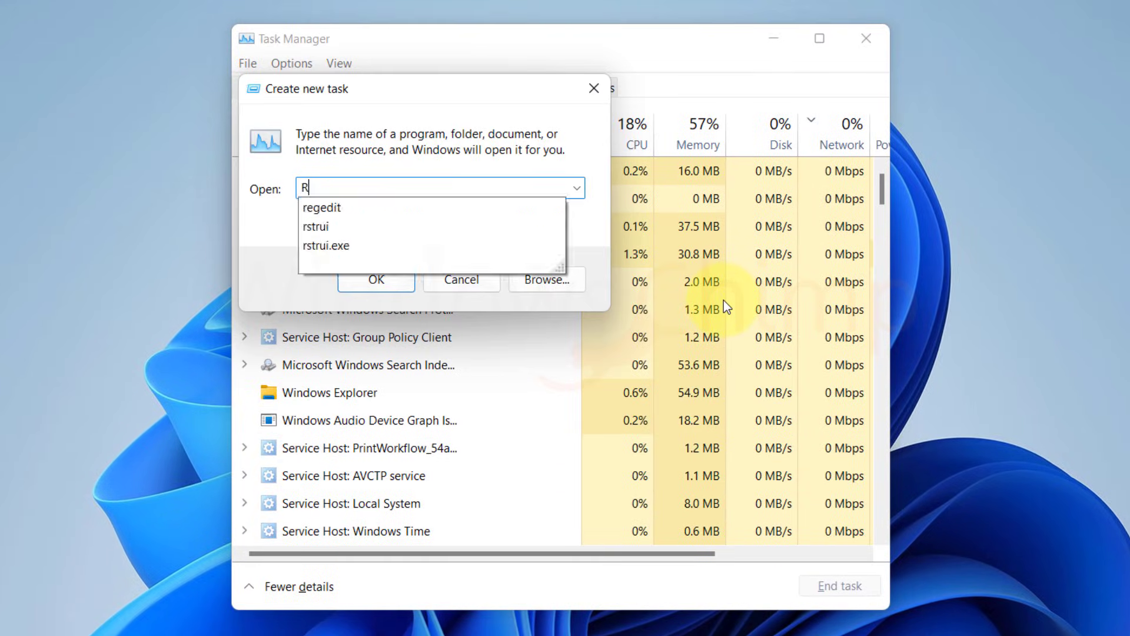
type("STRUI")
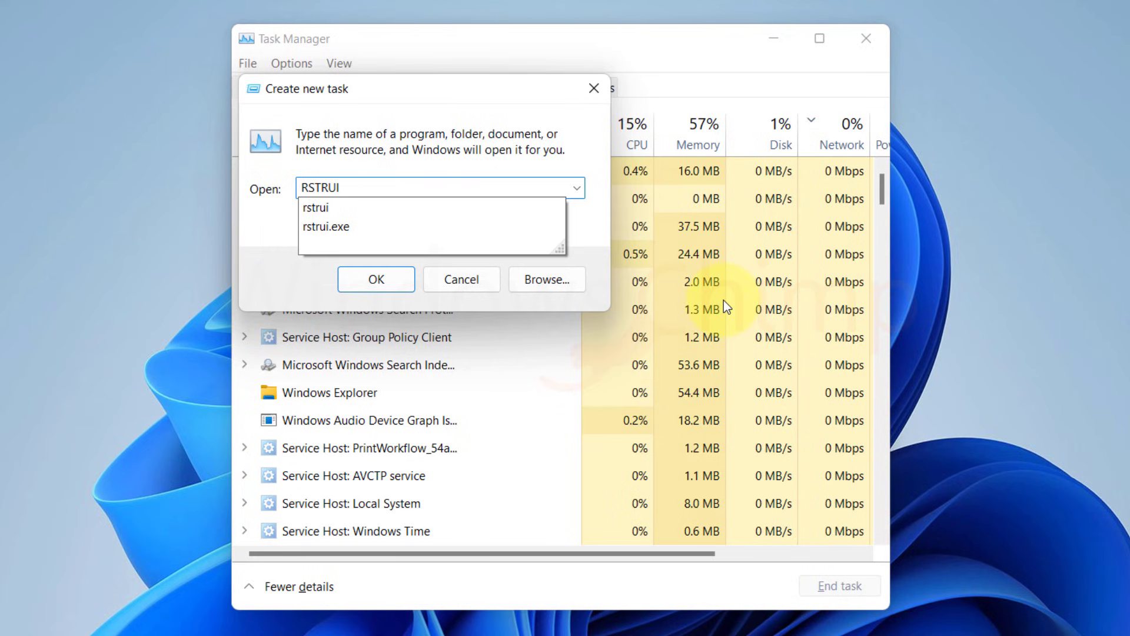
key("Return")
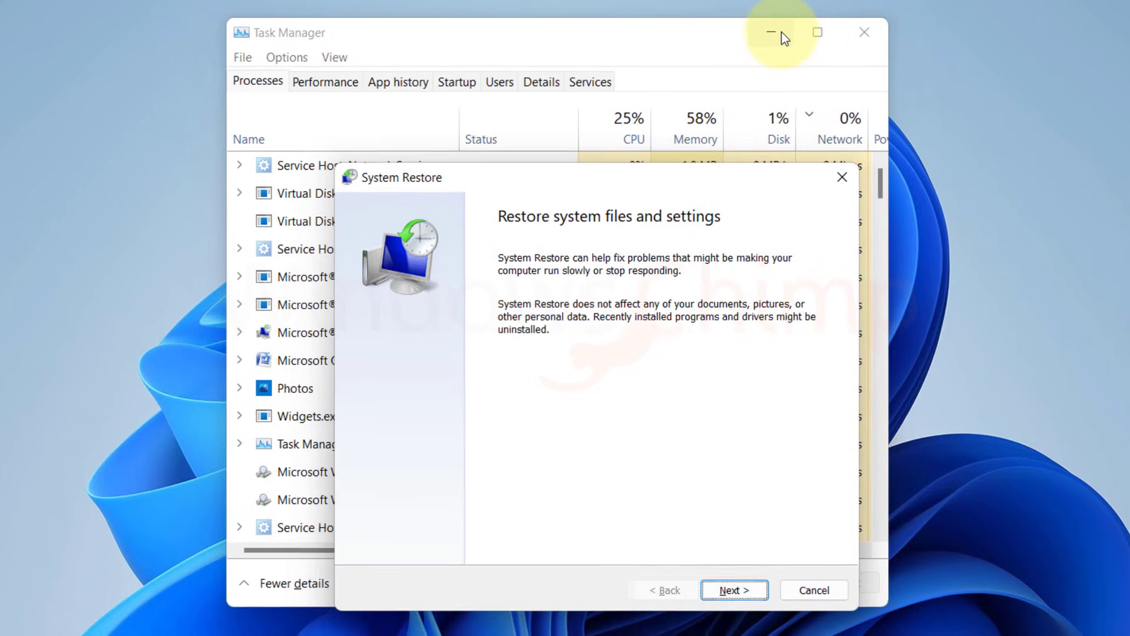
- Pick the 21/01/2022 ASUS Aac_NBDT HAL restore point and select Local Disk (C:) to restore
left_click(774, 38)
left_click(706, 535)
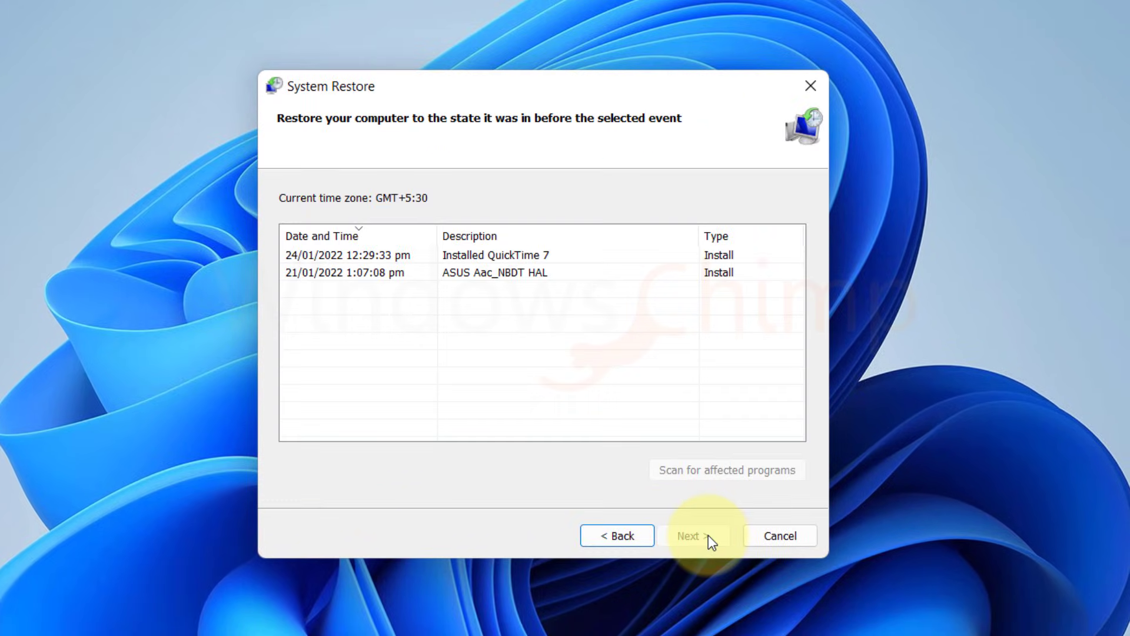
left_click(461, 257)
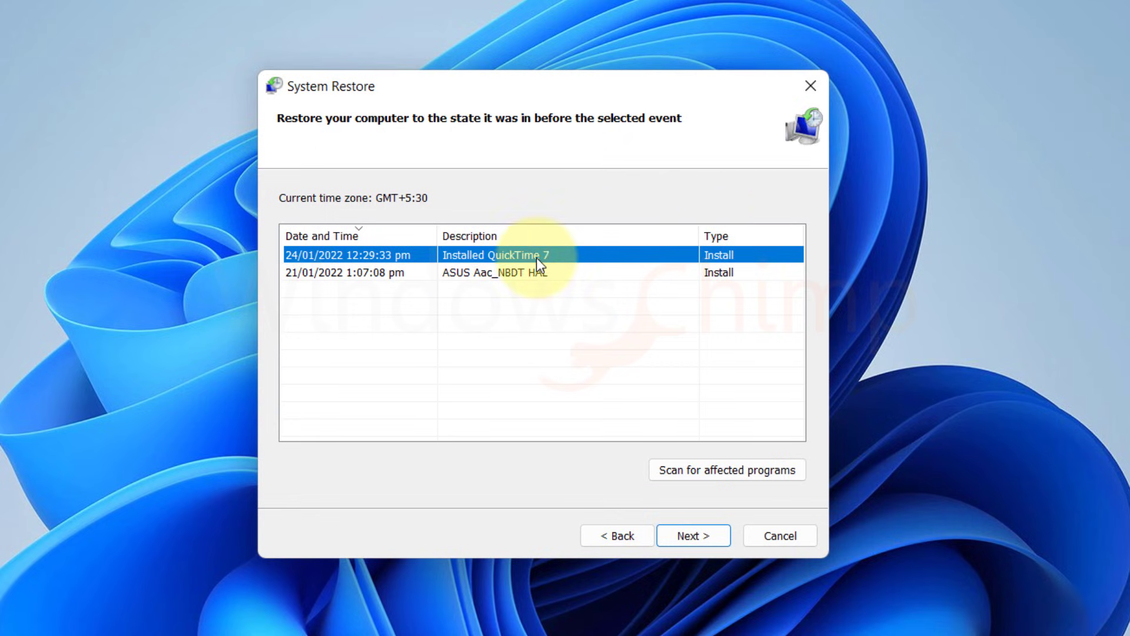
left_click(430, 274)
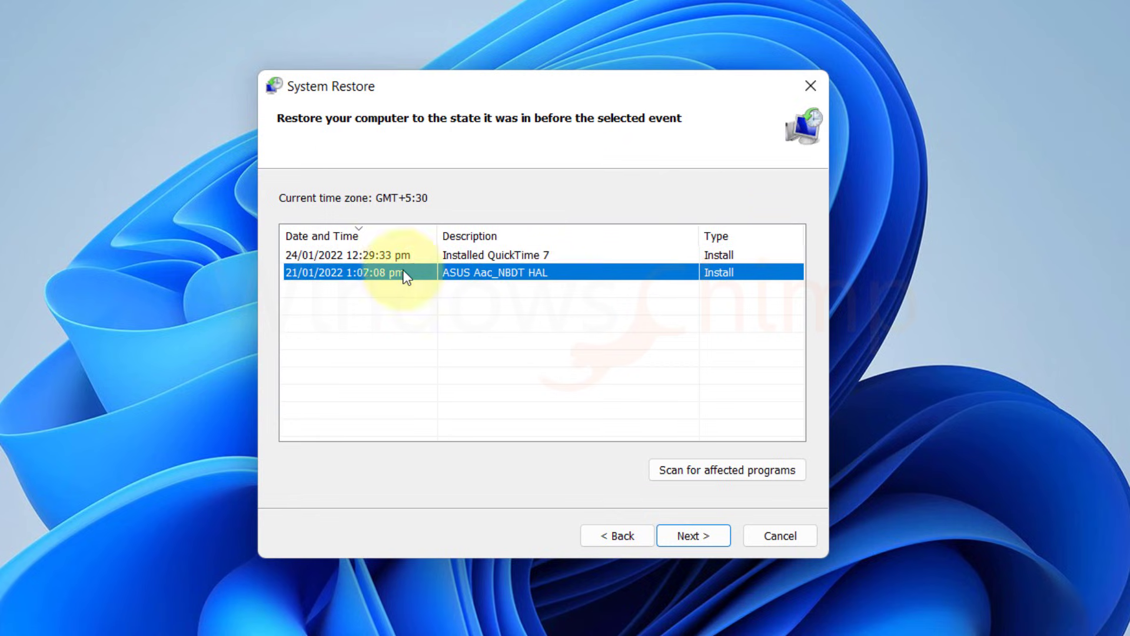
left_click(692, 536)
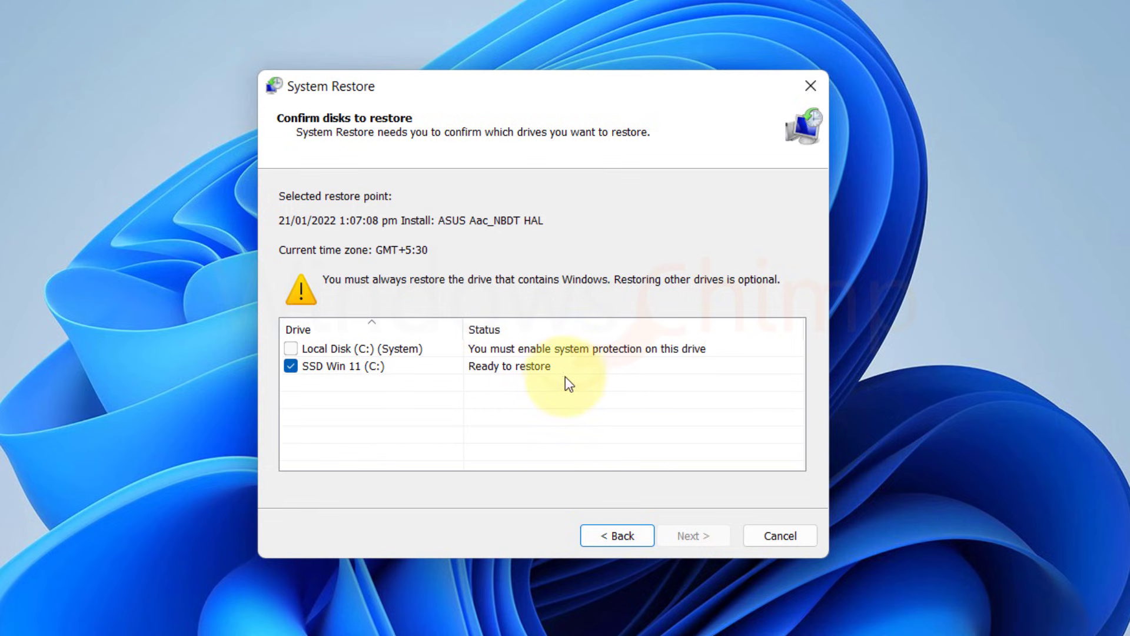
left_click(331, 350)
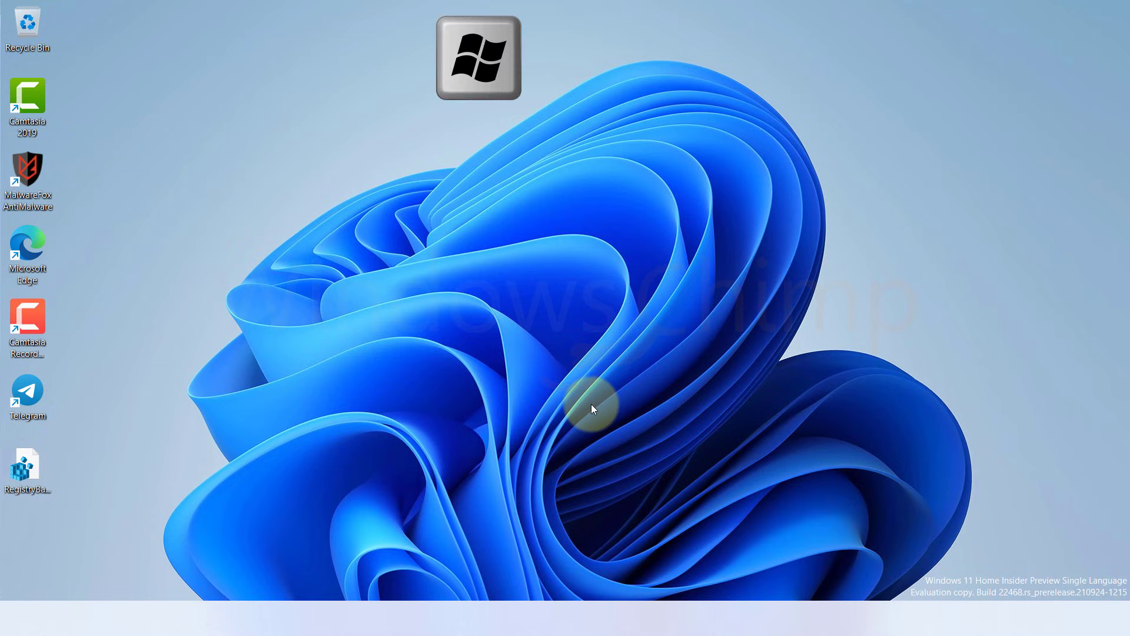
- Under Accounts > Family & other users, add another user without a Microsoft account
key("super+i")
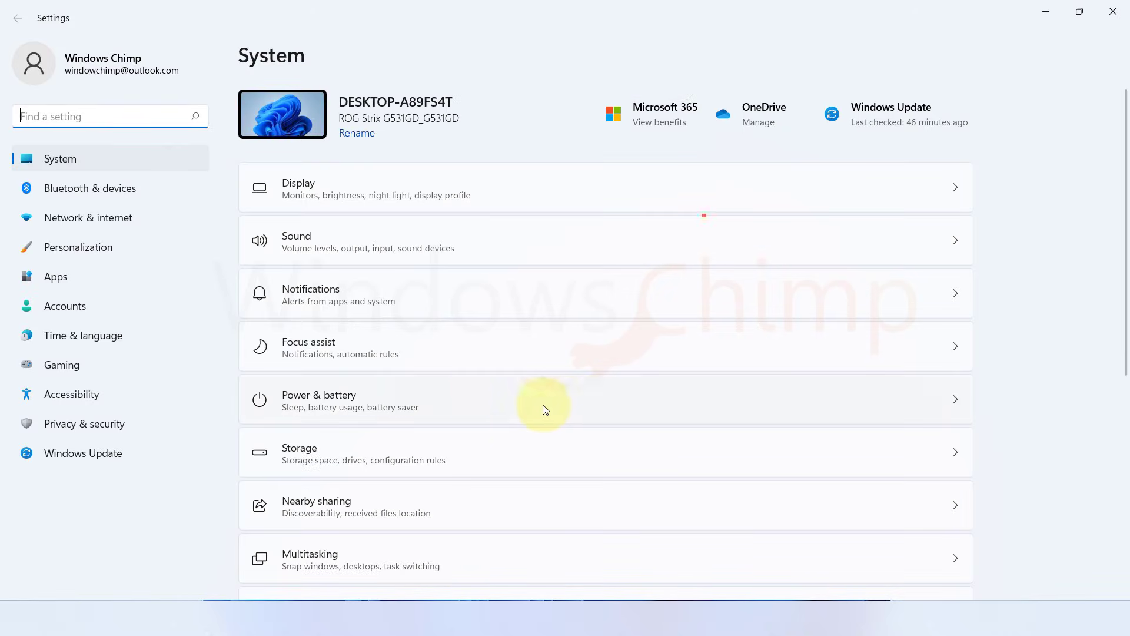
left_click(108, 306)
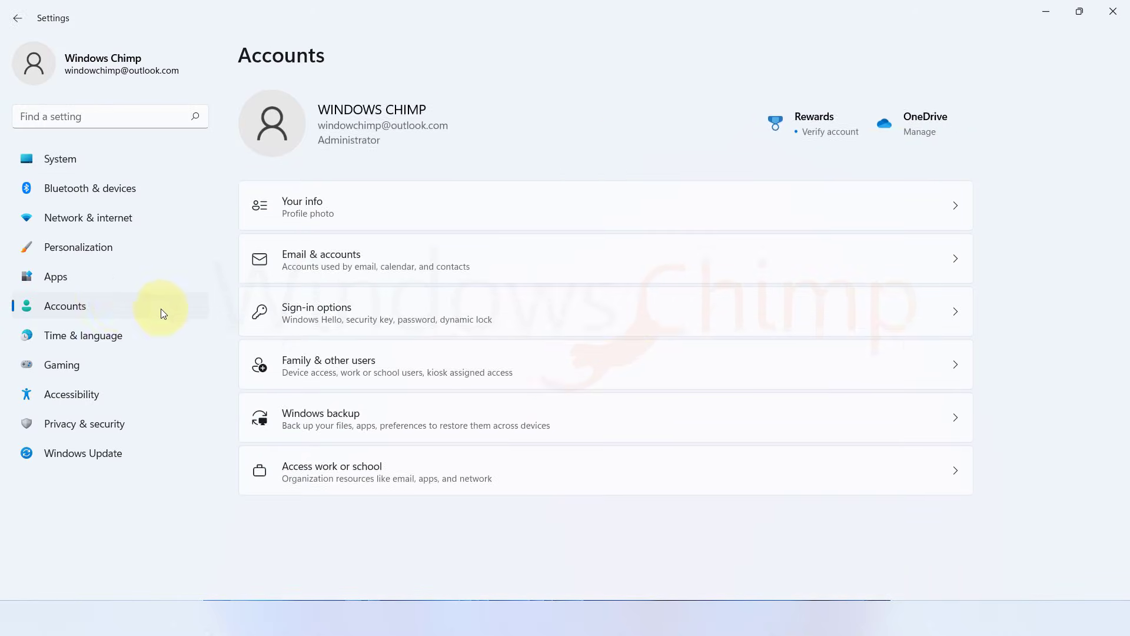
left_click(345, 369)
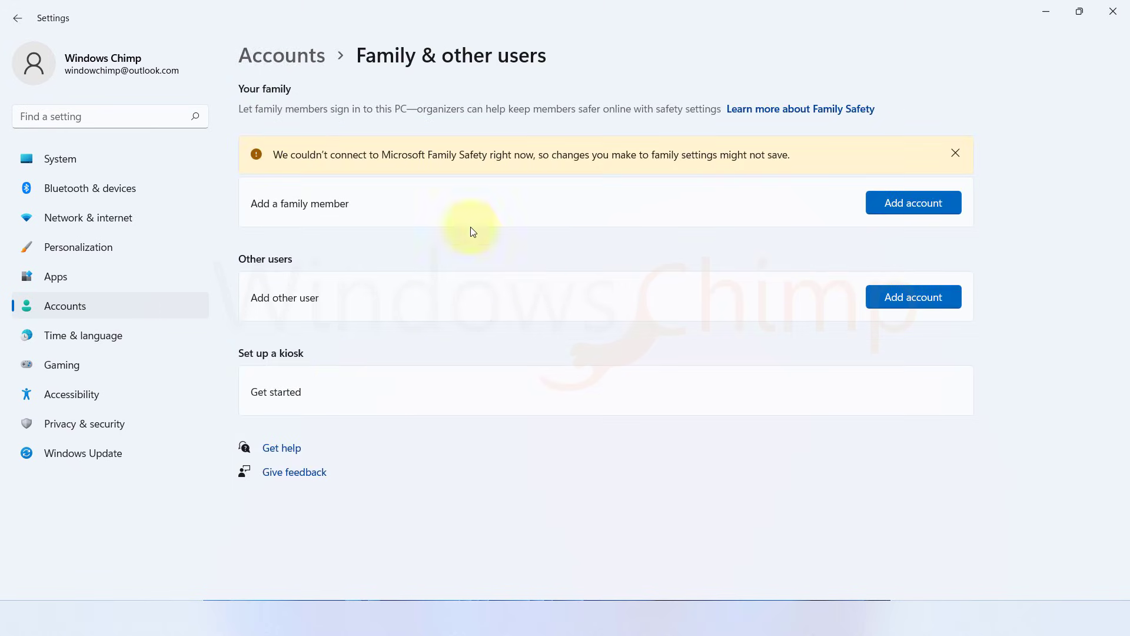
left_click(904, 301)
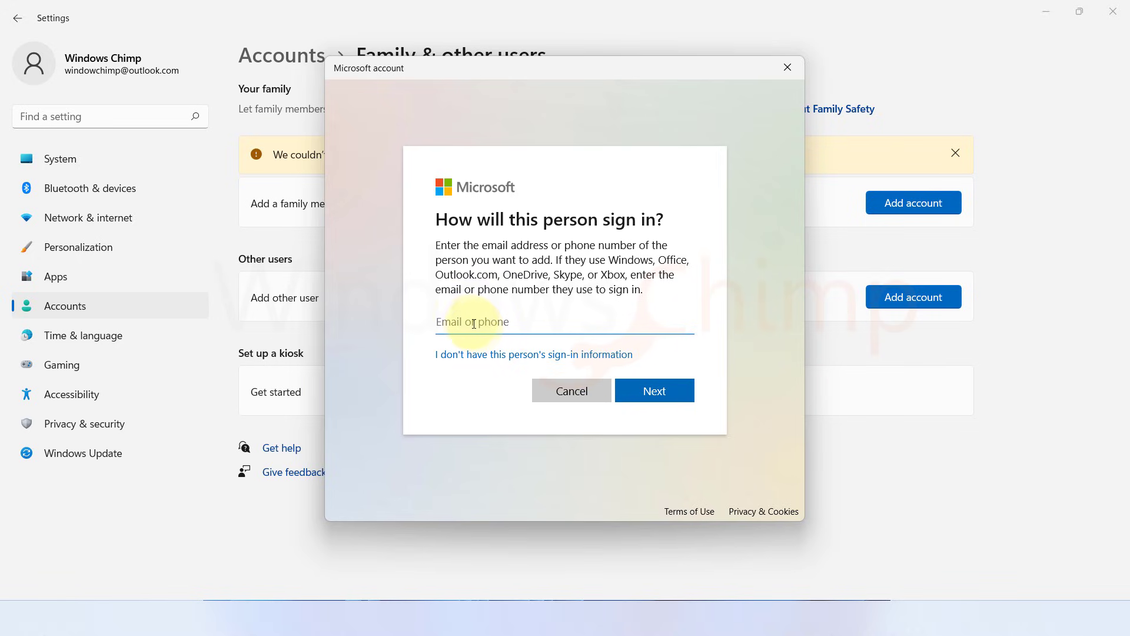
left_click(472, 323)
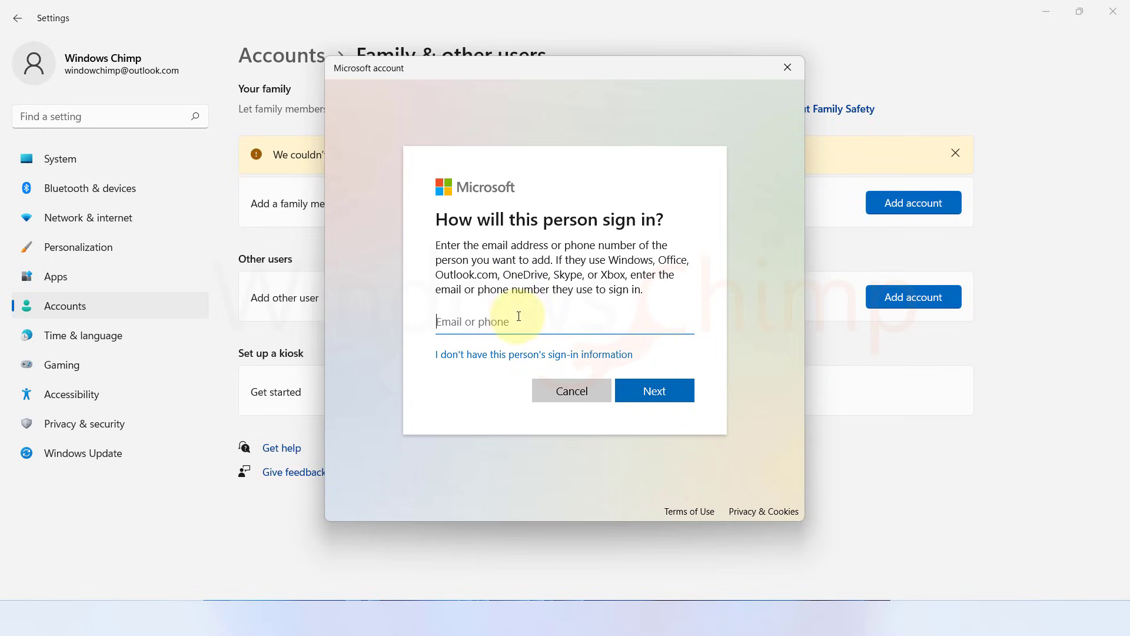
left_click(487, 354)
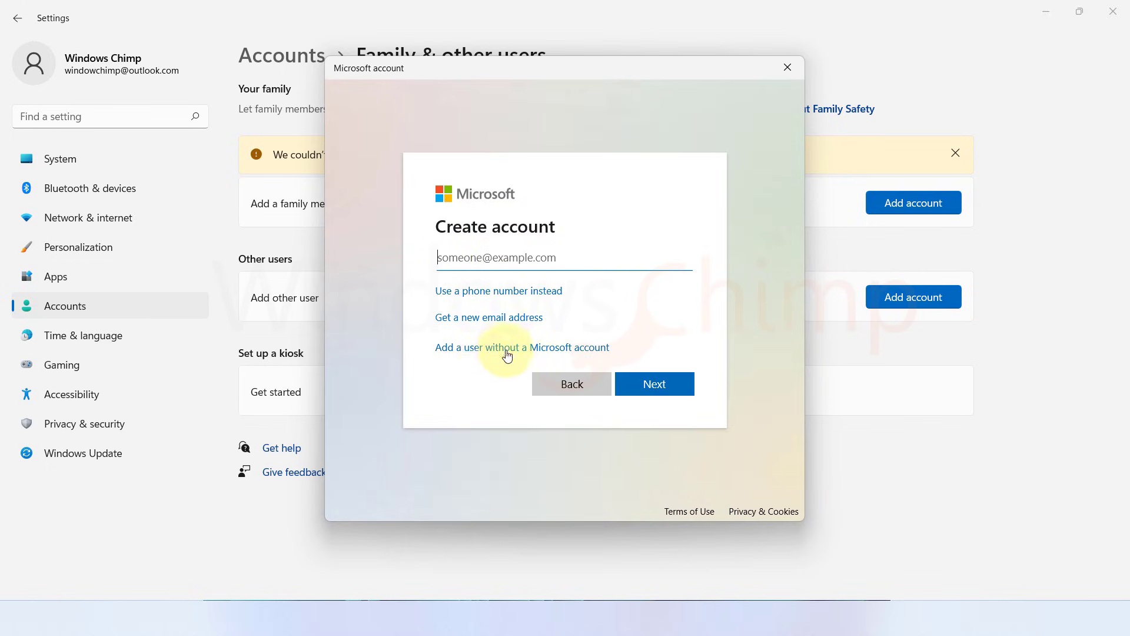
left_click(505, 347)
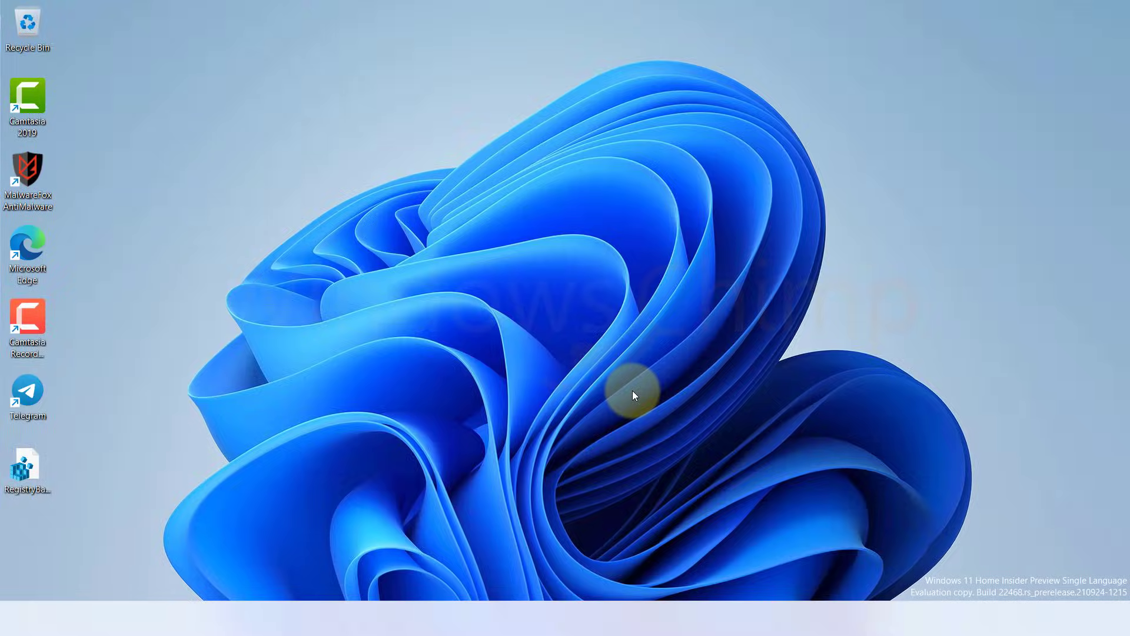
- Run Check for updates on the Windows Update page in Settings
key("super+i")
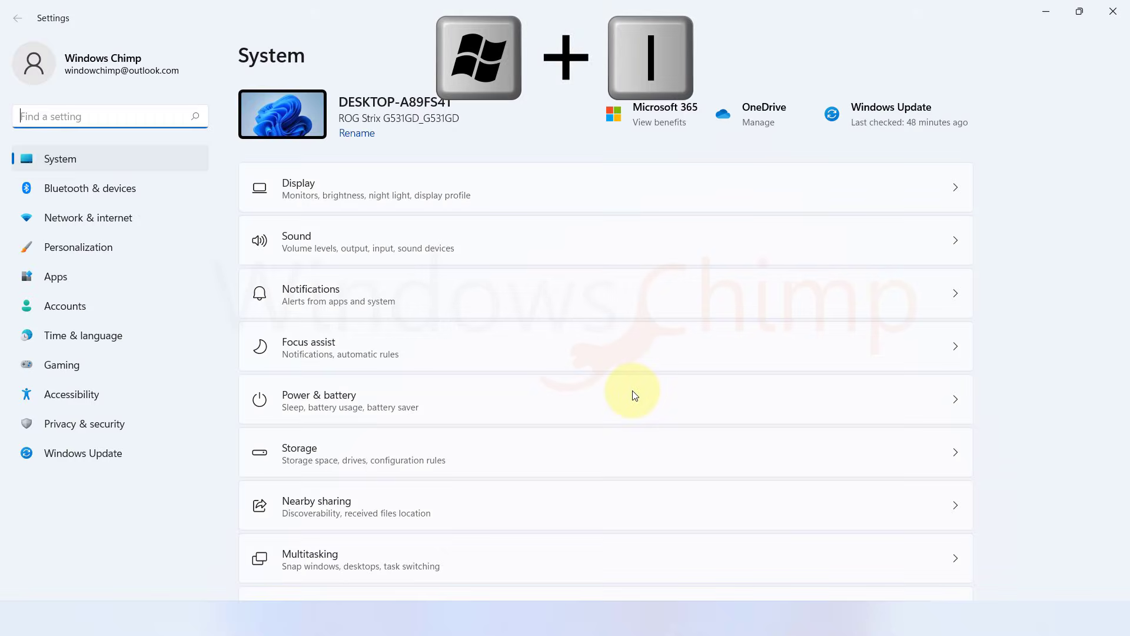
left_click(106, 456)
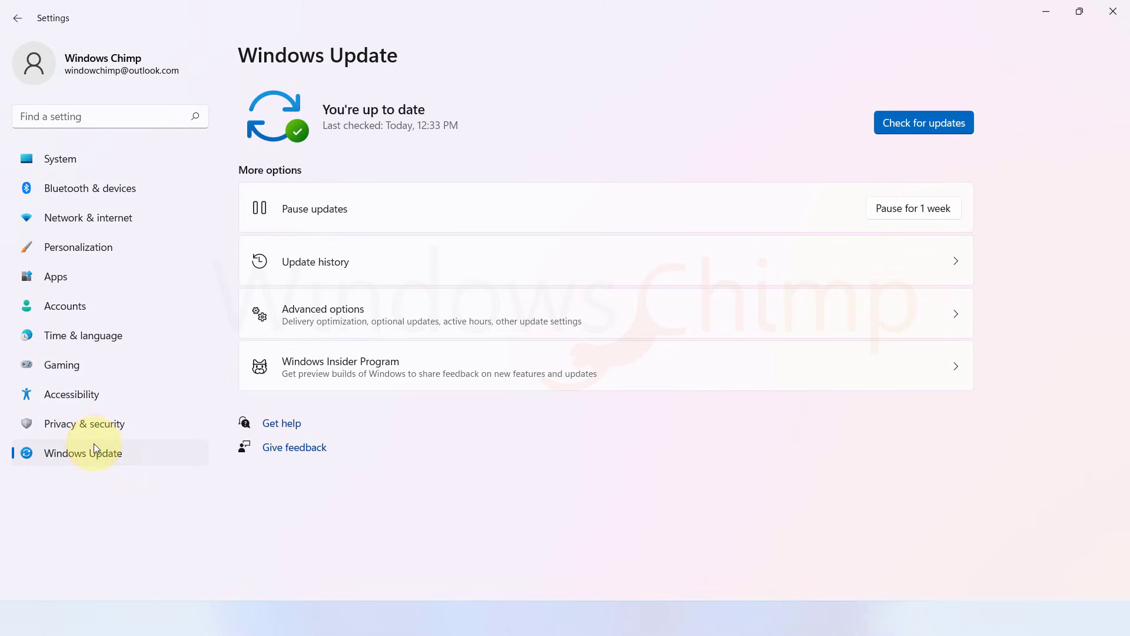
left_click(926, 125)
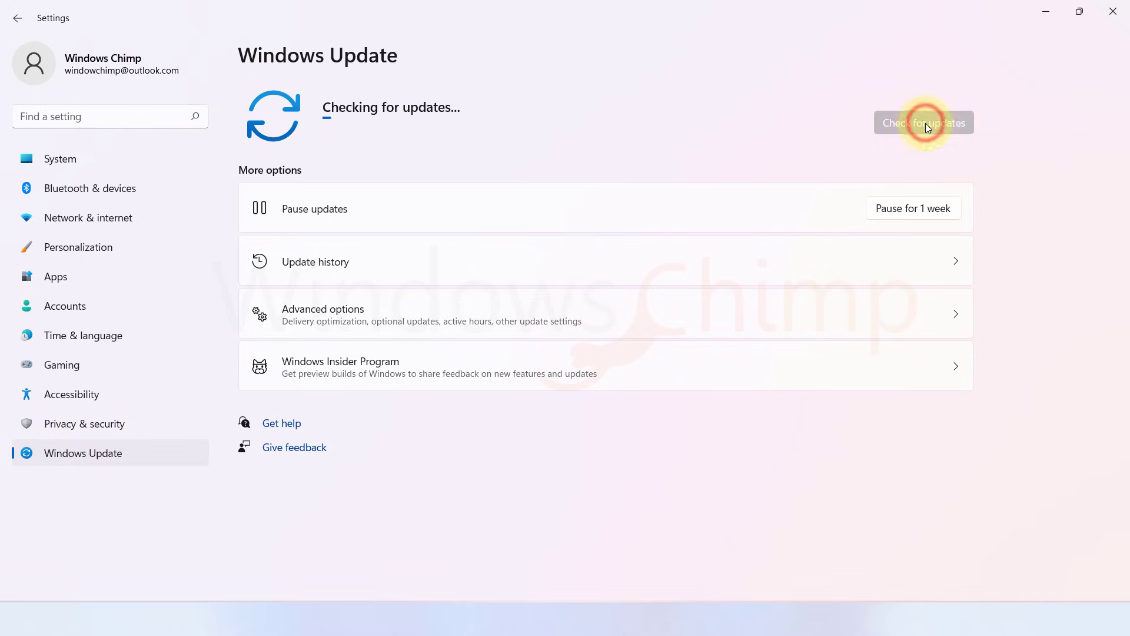